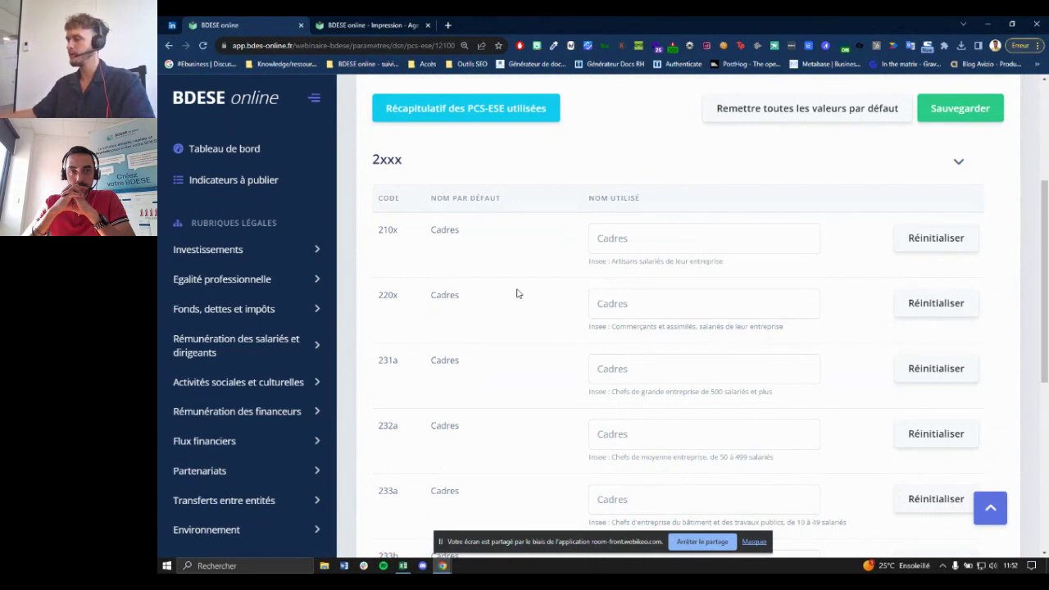
Open the copied Insee PCS-ESE 2017 address for rubrique 331a in a new browser tab.
left_click(448, 26)
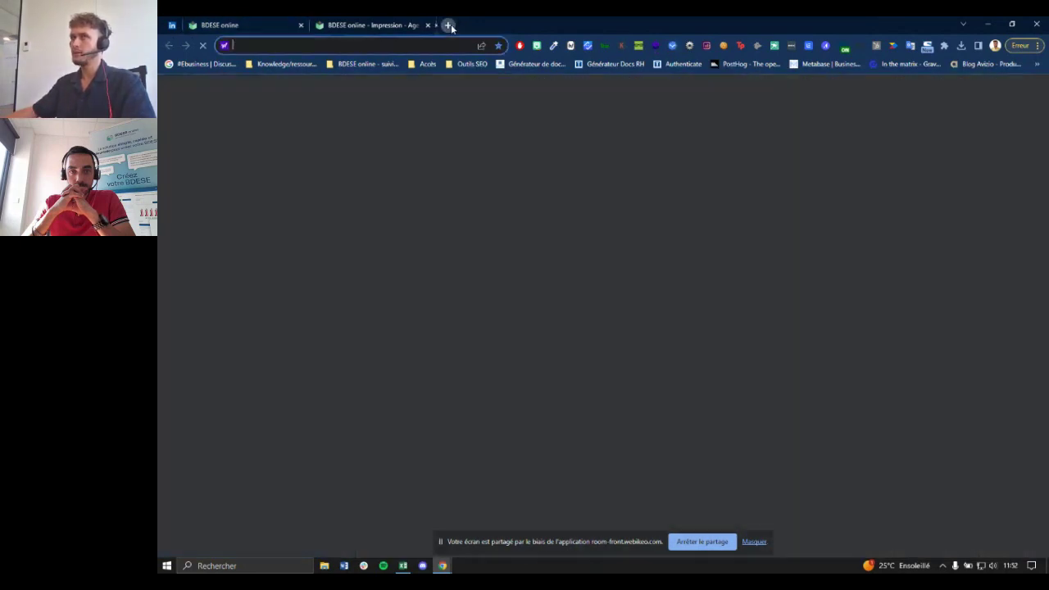
key("ctrl+v")
key("Return")
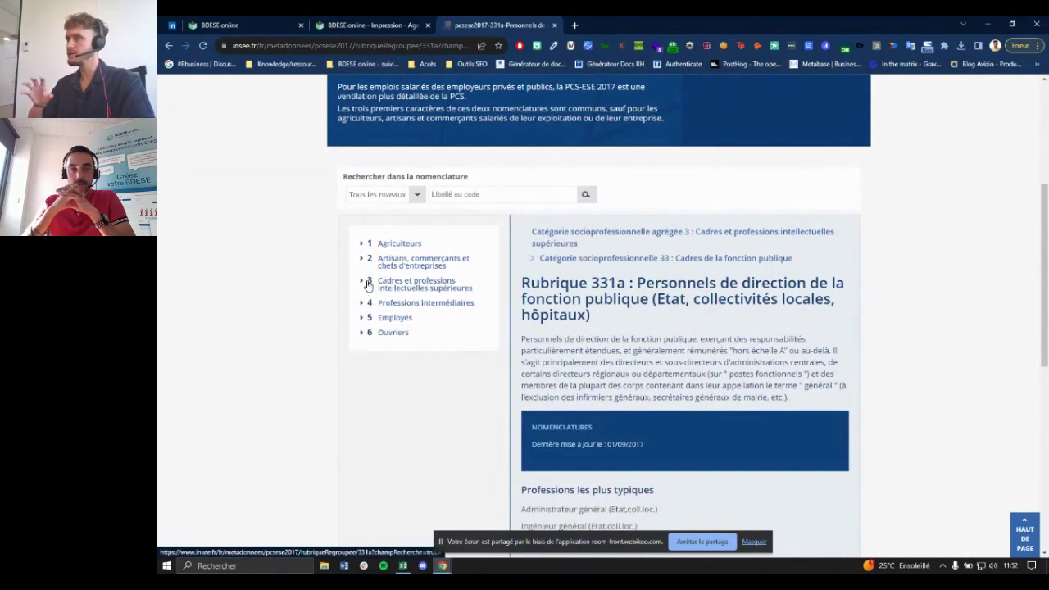
Browse the Insee nomenclature's category 2, view subcategory 21 Artisans, and go back up to the category 2 list.
left_click(361, 267)
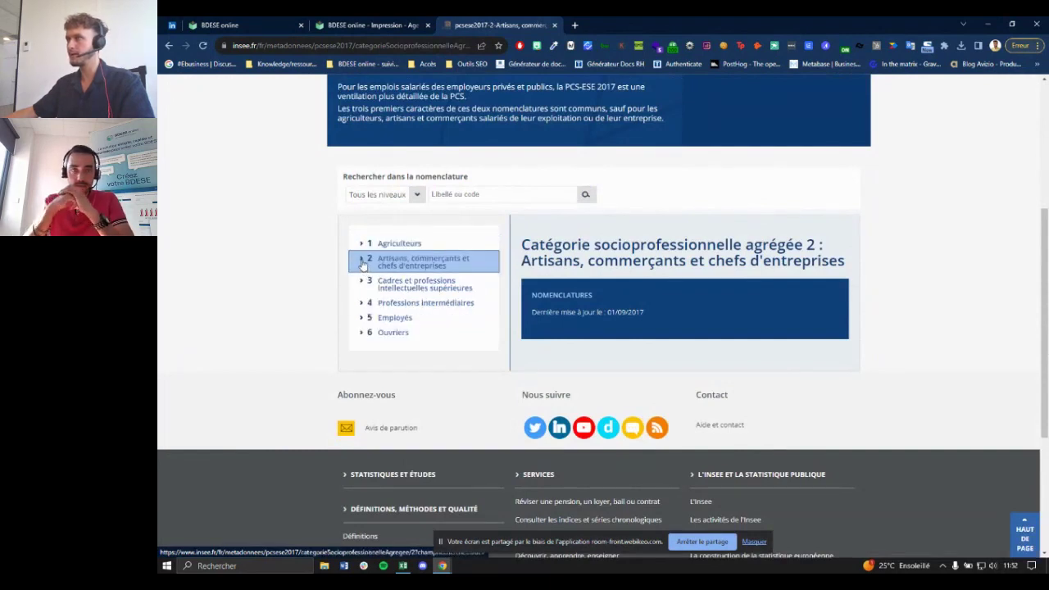
left_click(363, 263)
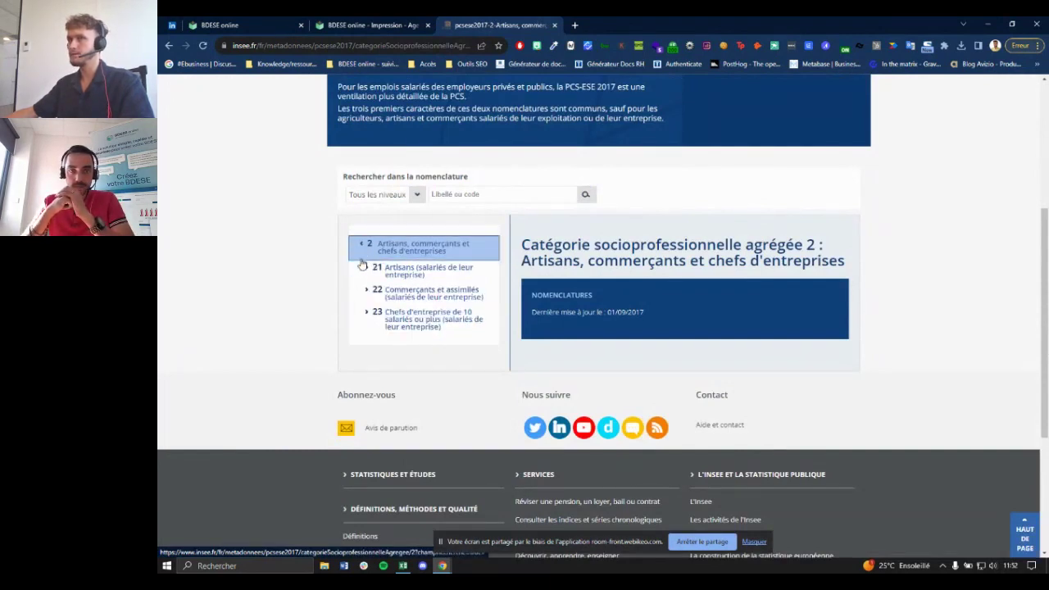
left_click(371, 271)
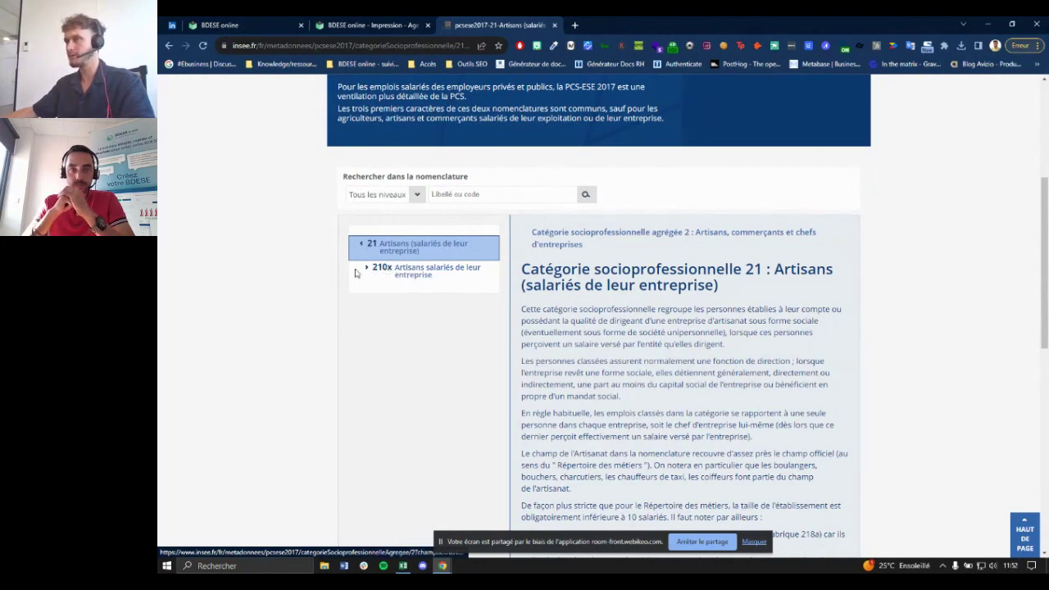
left_click(362, 244)
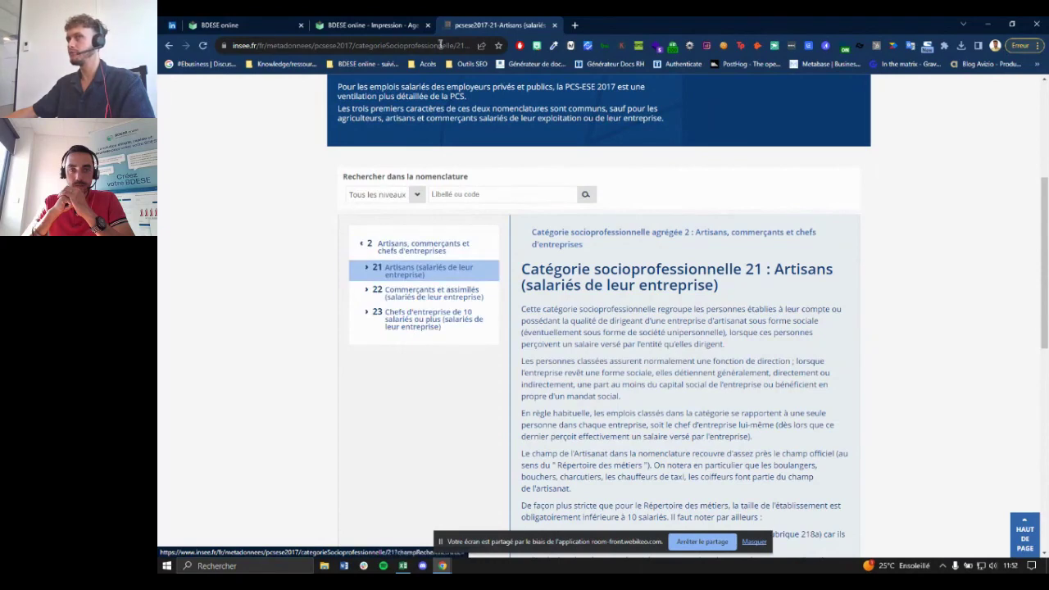
Switch back to BDESE online's PCS-ESE configuration and review the default names in the 2xxx group, starting with code 210x.
left_click(377, 25)
left_click(274, 24)
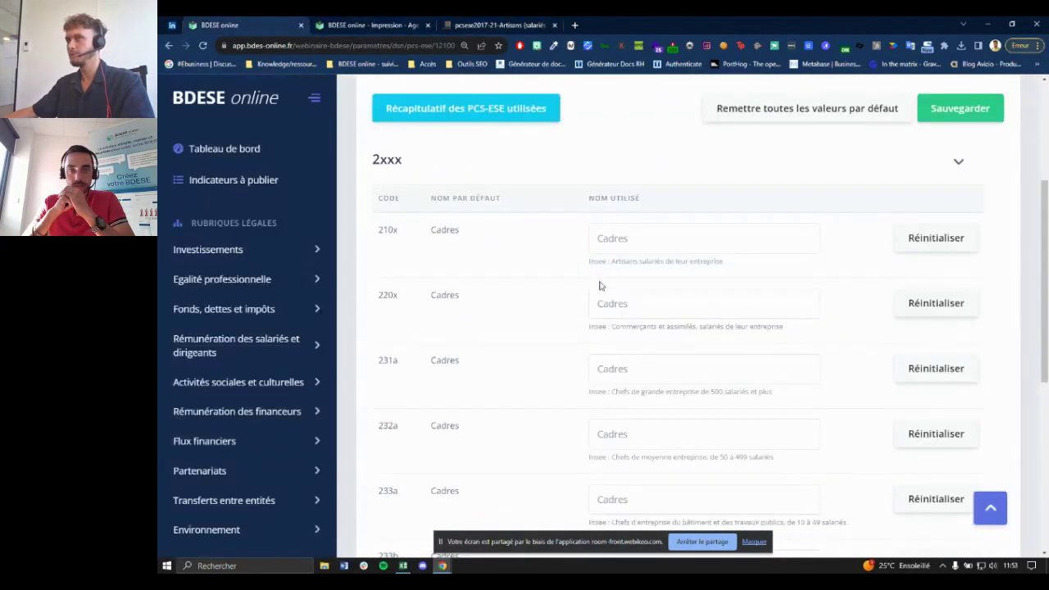
scroll(618, 349, "down", 1)
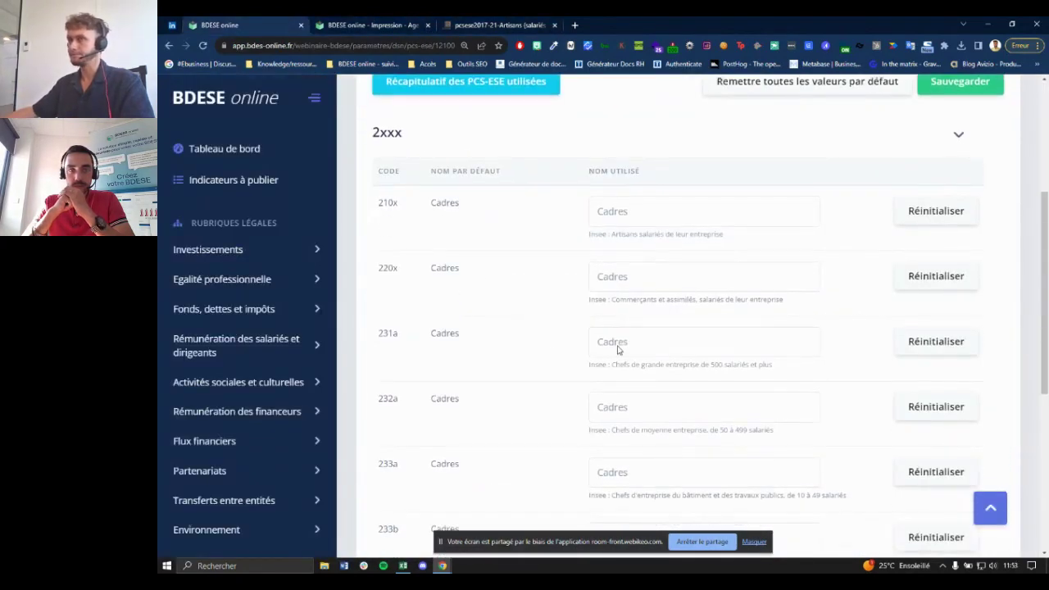
scroll(417, 199, "up", 1)
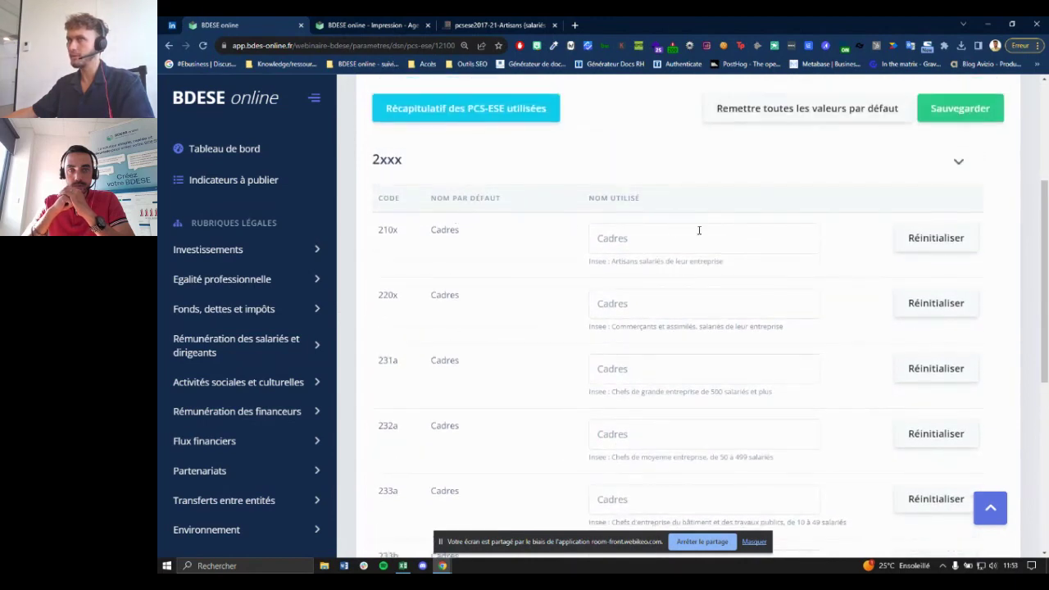
left_click_drag(429, 228, 497, 238)
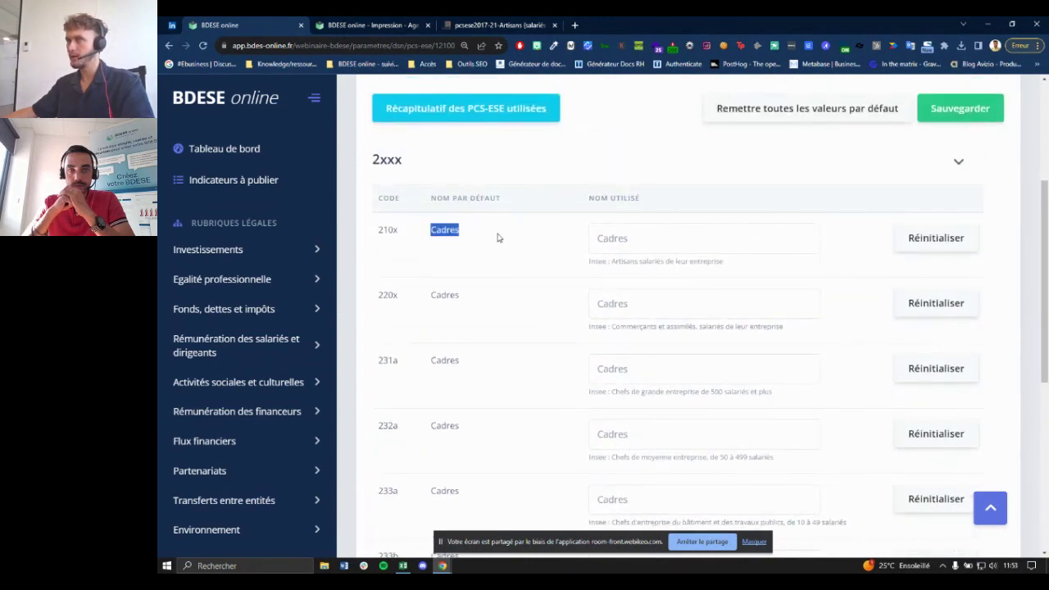
left_click(374, 159)
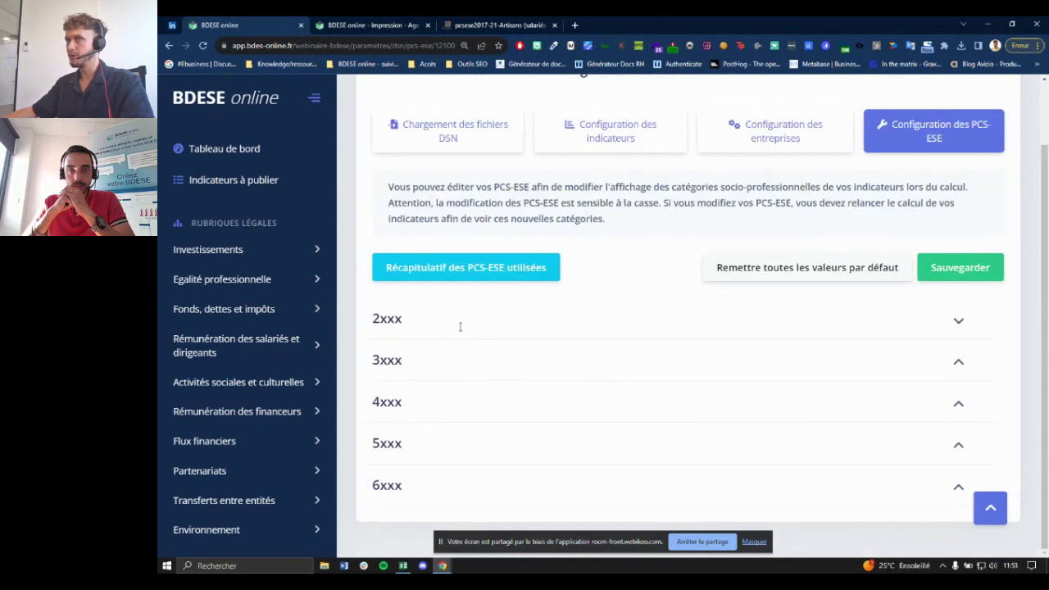
left_click(459, 329)
Replace the name used for code 220x with its Insee label "Commerçants et assimilés, salariés de leur entreprise".
double_click(644, 305)
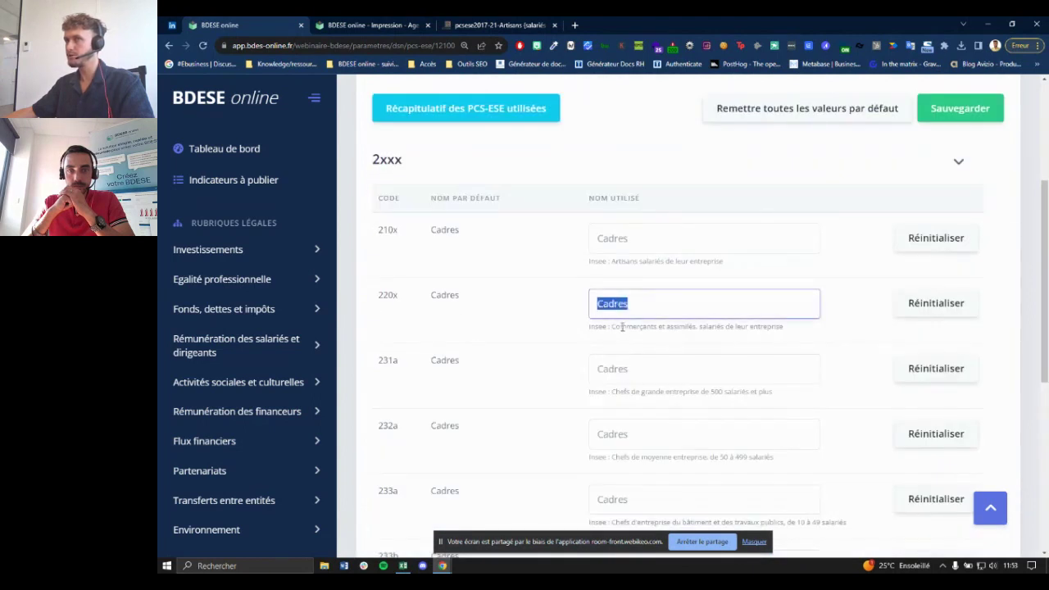
left_click_drag(612, 326, 791, 332)
key("ctrl+c")
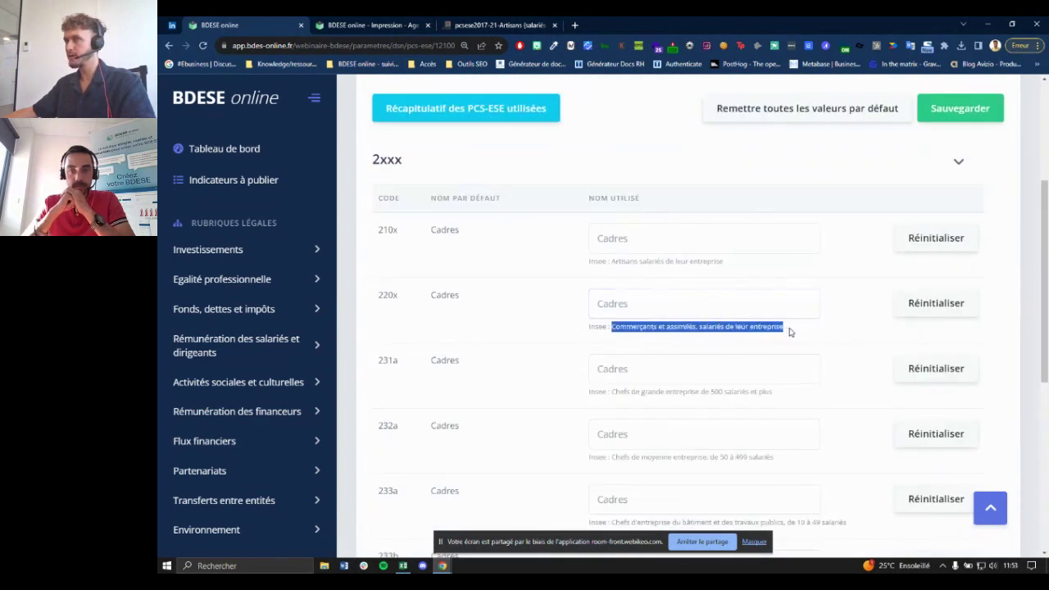
double_click(679, 306)
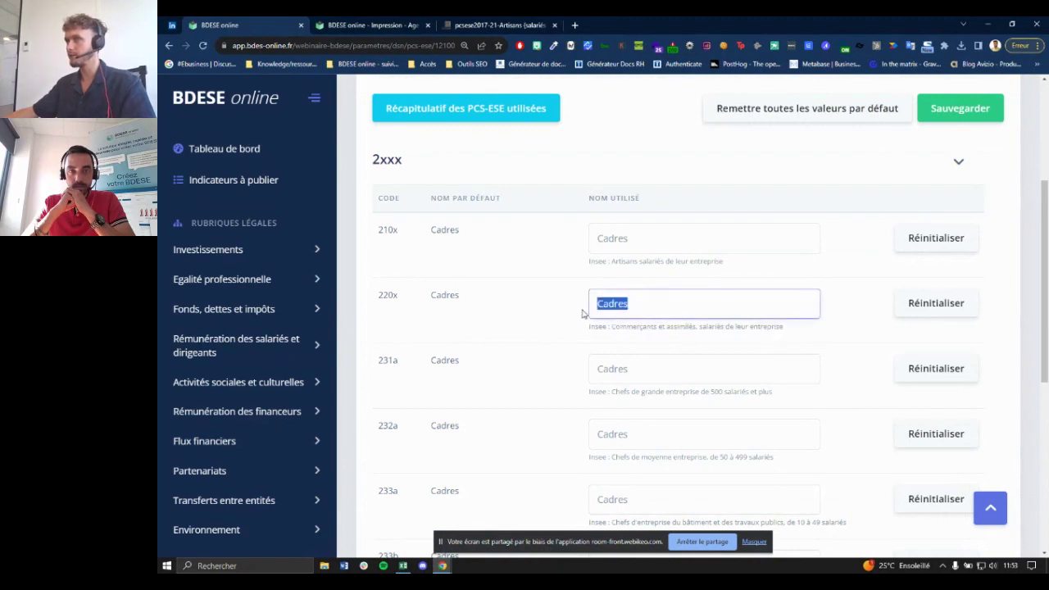
key("ctrl+v")
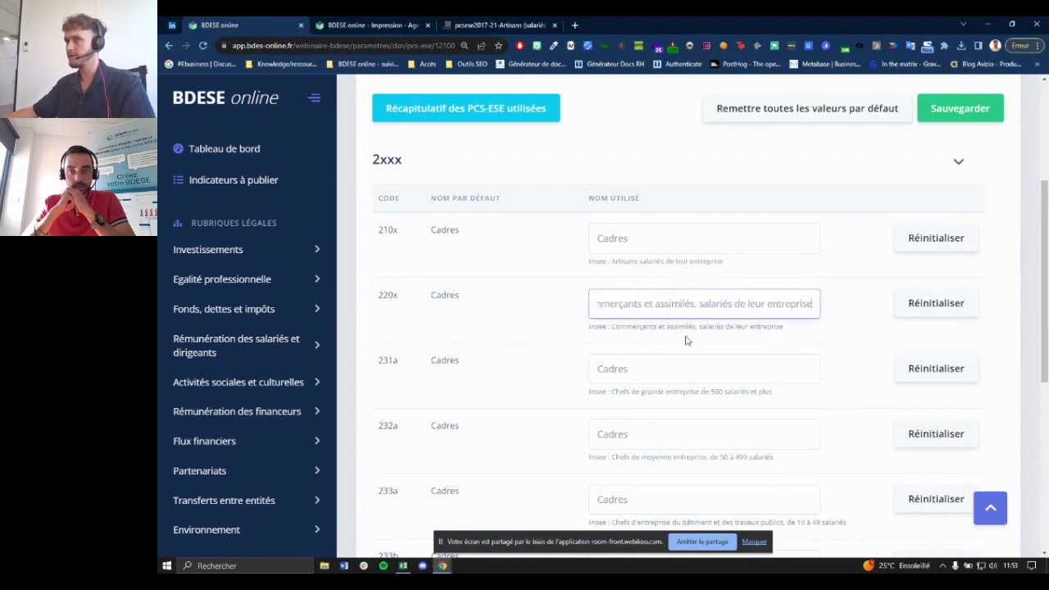
left_click_drag(623, 305, 755, 306)
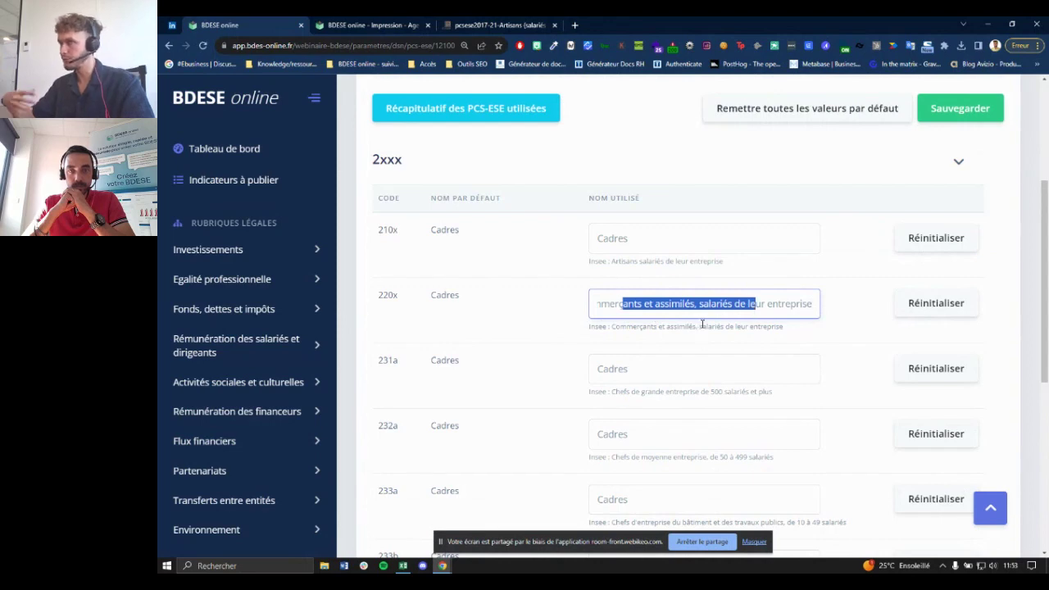
left_click_drag(654, 314, 438, 295)
left_click_drag(374, 296, 402, 302)
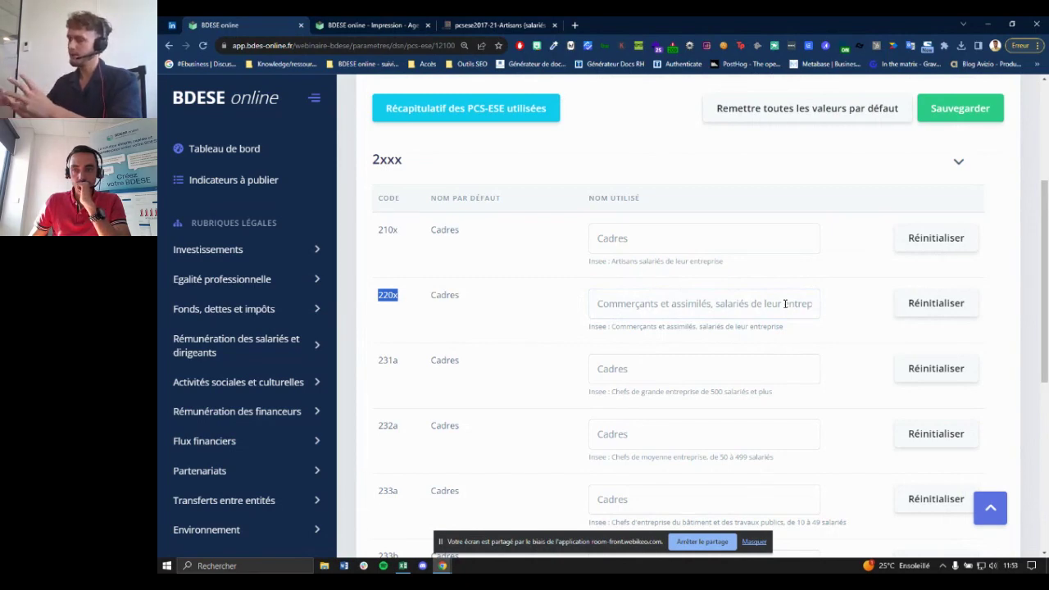
Collapse the 2xxx group, expand the 3xxx group and find code 377a on the page.
scroll(656, 295, "up", 3)
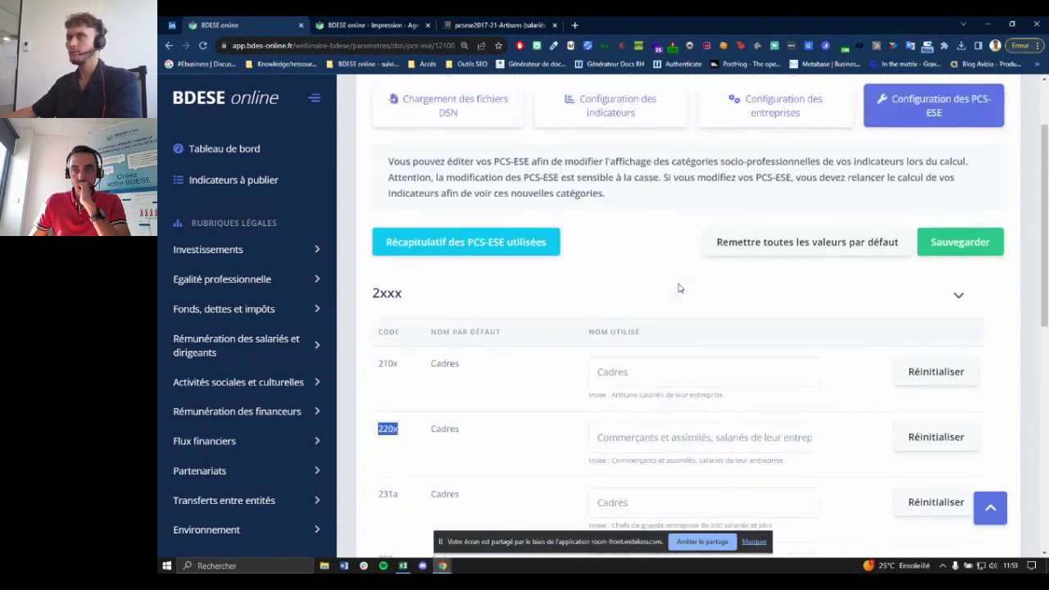
left_click(512, 392)
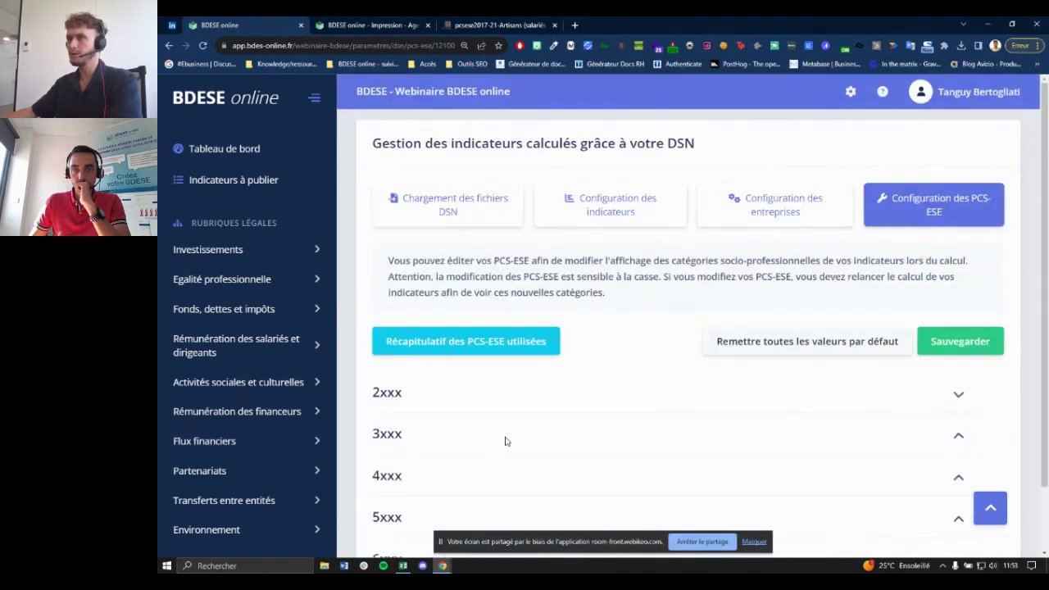
left_click(491, 439)
scroll(634, 367, "down", 3)
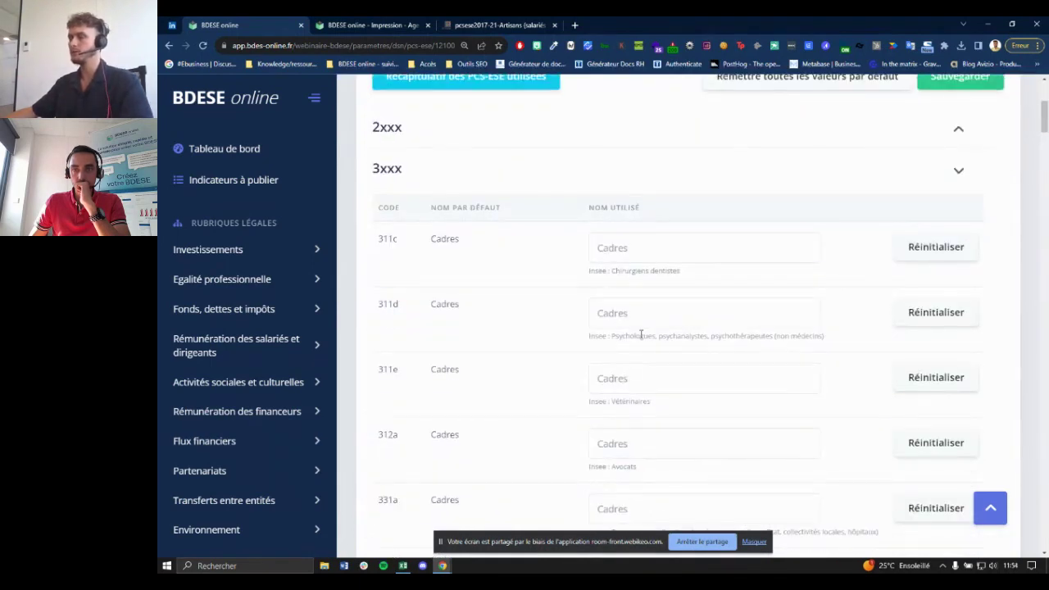
key("ctrl+f")
type("377")
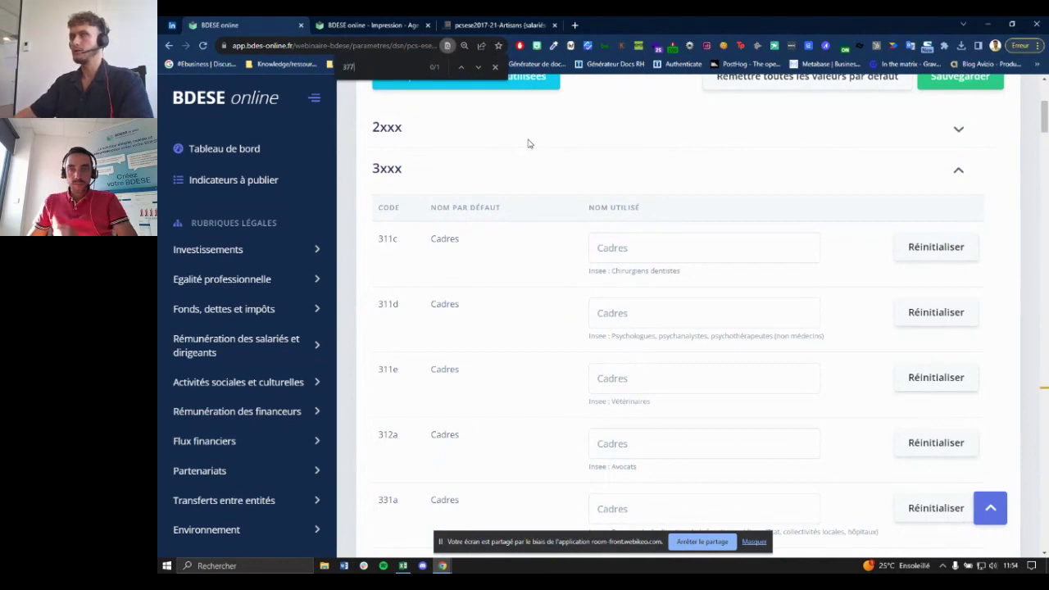
type("a")
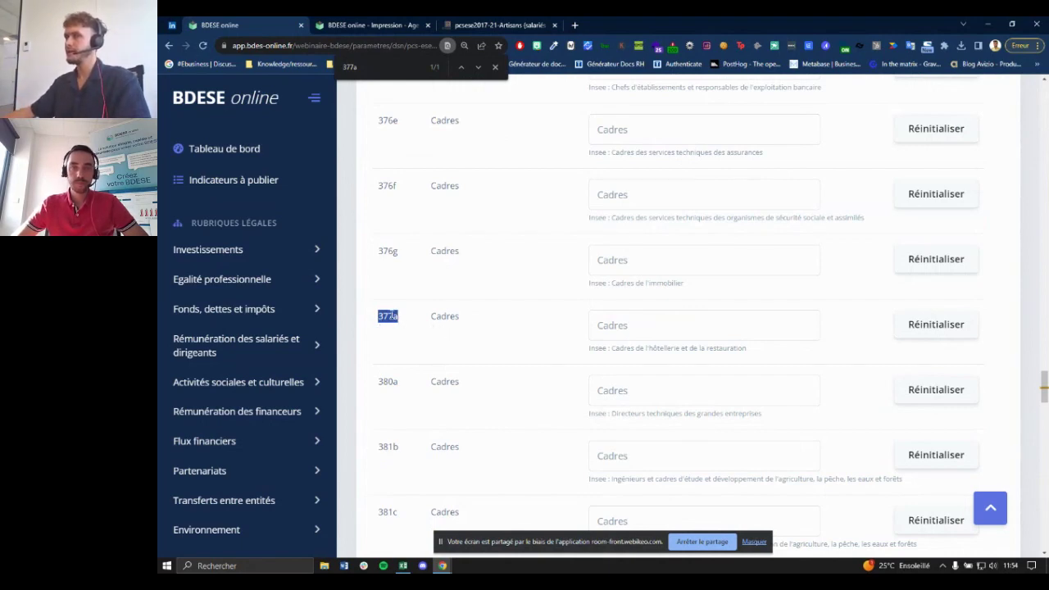
Replace the name used for code 377a with its Insee label "Cadres de l'hôtellerie et de la restauration".
left_click_drag(433, 317, 460, 317)
left_click_drag(446, 317, 628, 324)
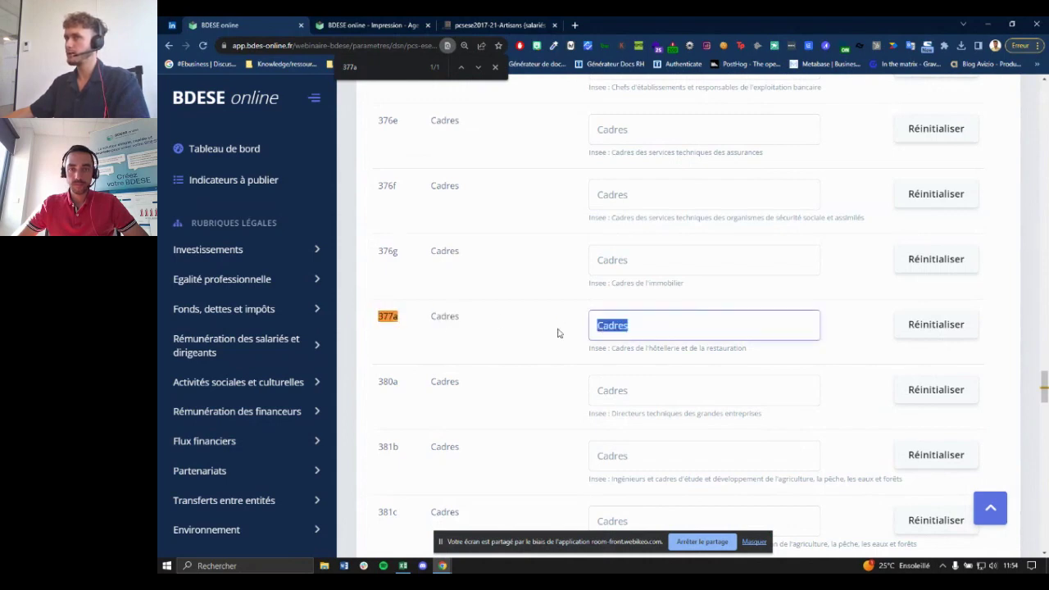
left_click(650, 328)
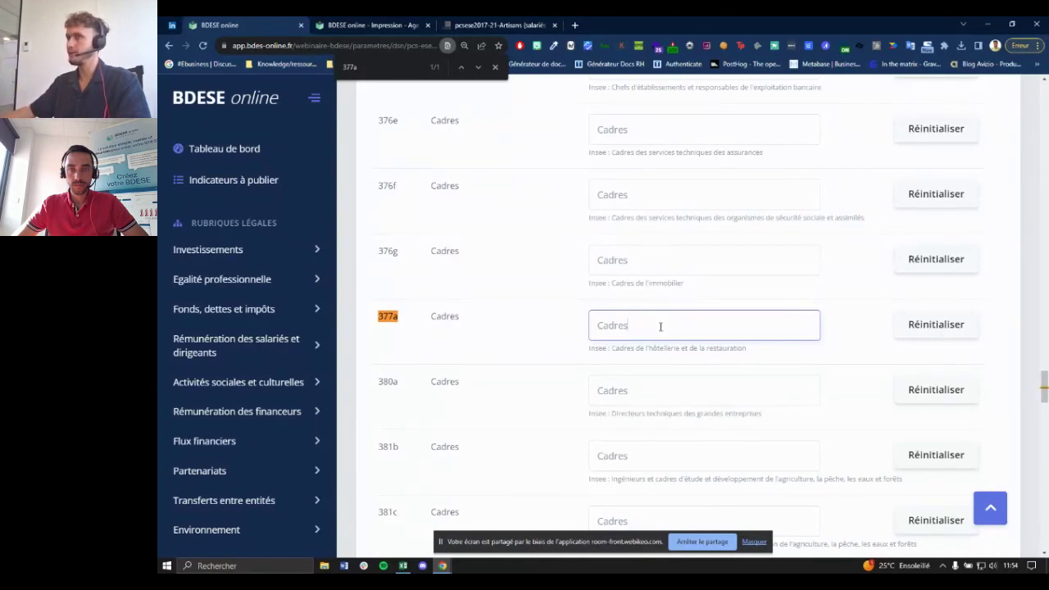
left_click_drag(755, 352, 613, 360)
key("ctrl+c")
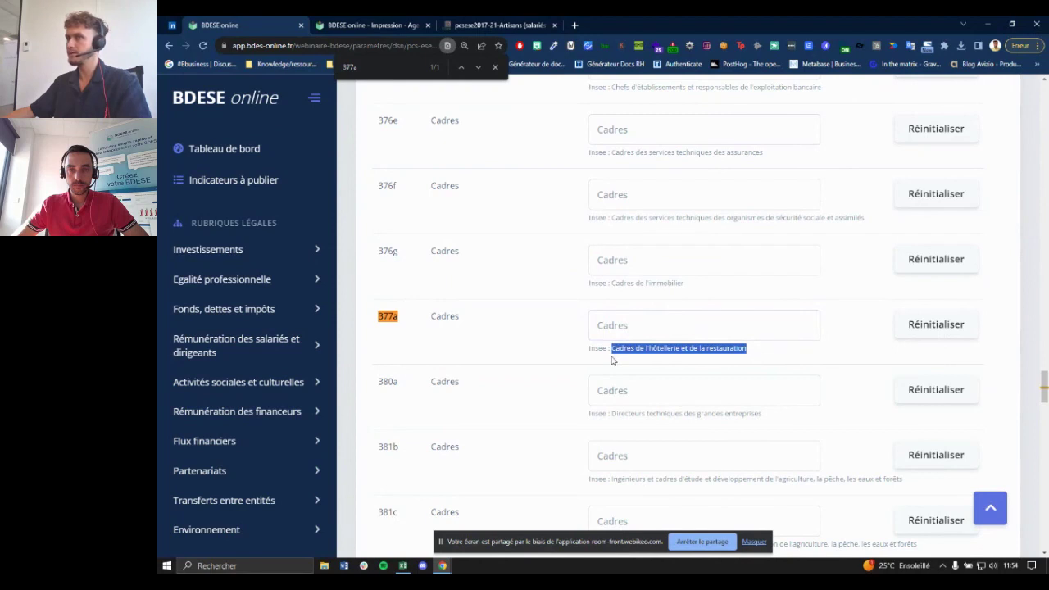
double_click(656, 333)
key("ctrl+v")
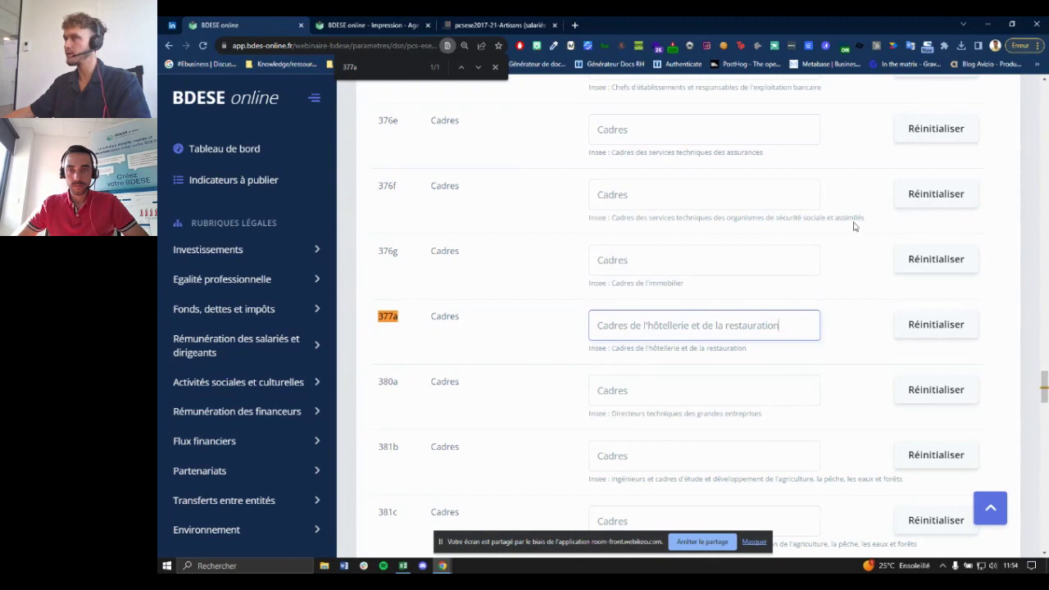
Examine the Insee labels of codes 376f and 377a, check the Insee nomenclature tab, and return to the name used for 377a.
double_click(622, 197)
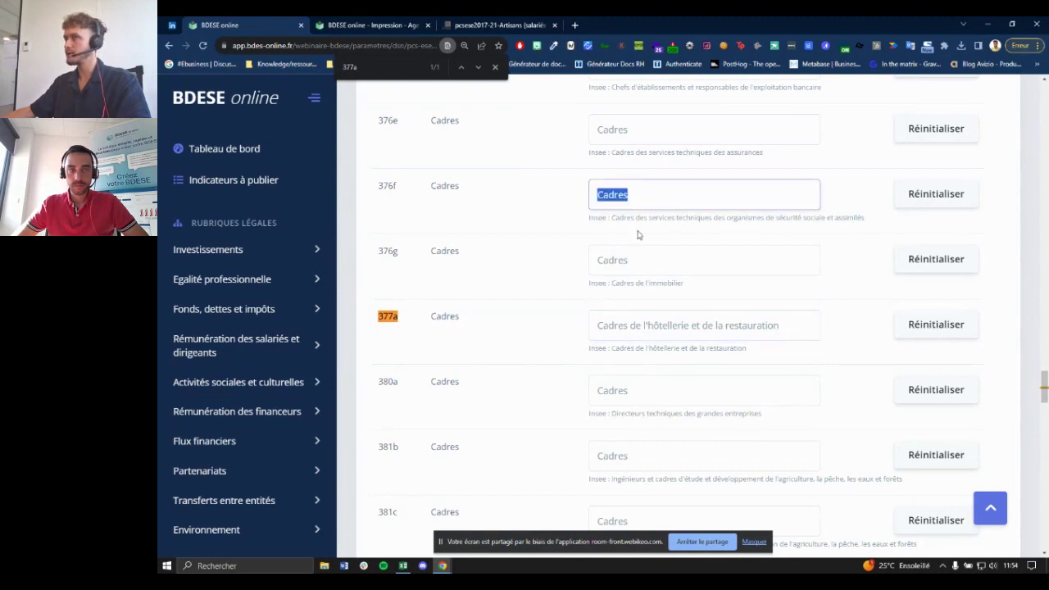
left_click_drag(614, 218, 865, 218)
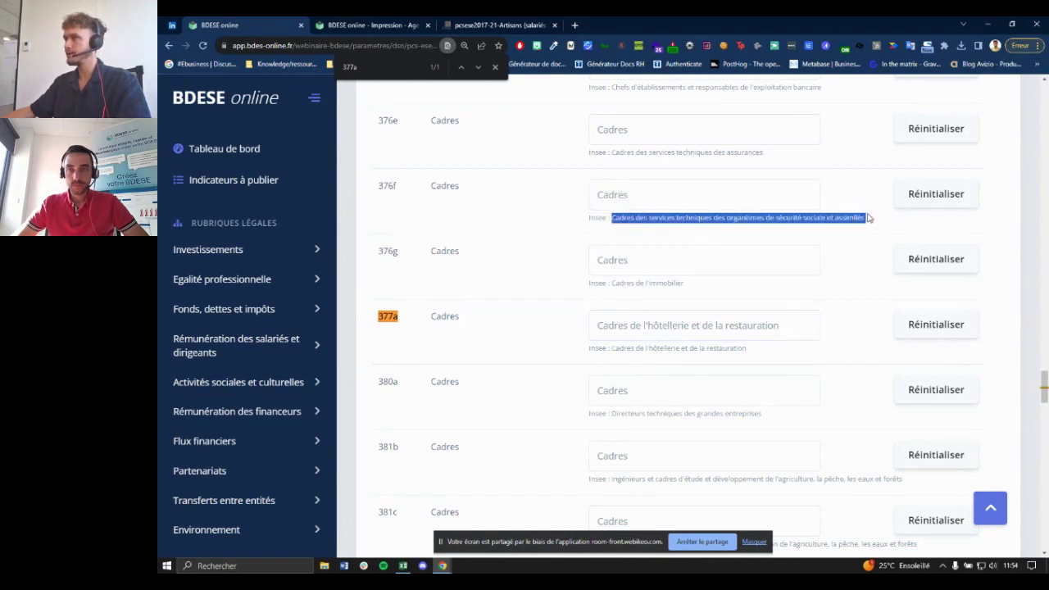
left_click_drag(613, 349, 753, 350)
key("ctrl+Tab")
key("ctrl+Tab")
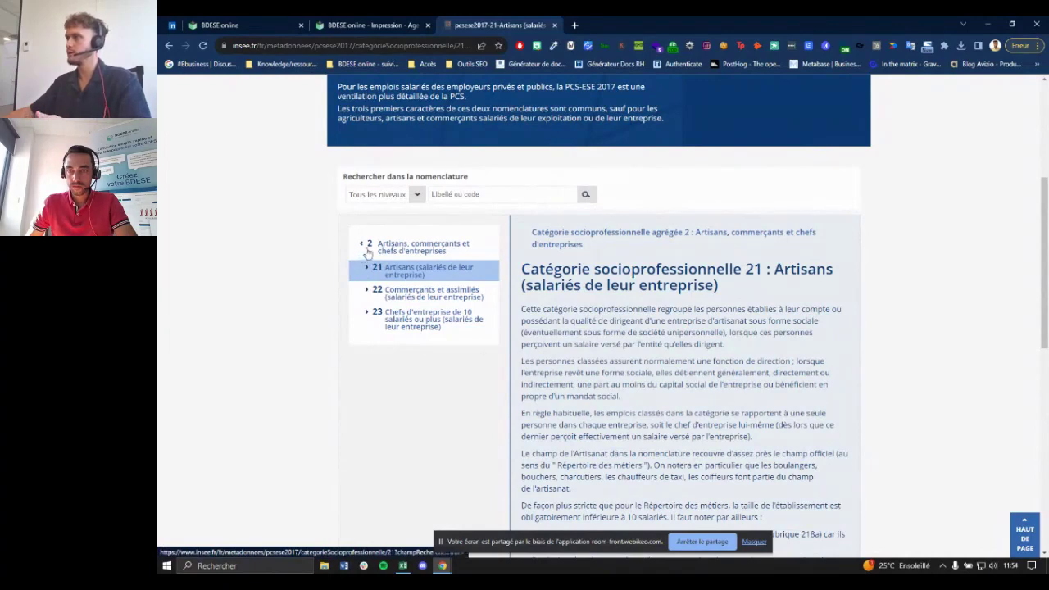
key("ctrl+shift+Tab")
key("ctrl+shift+Tab")
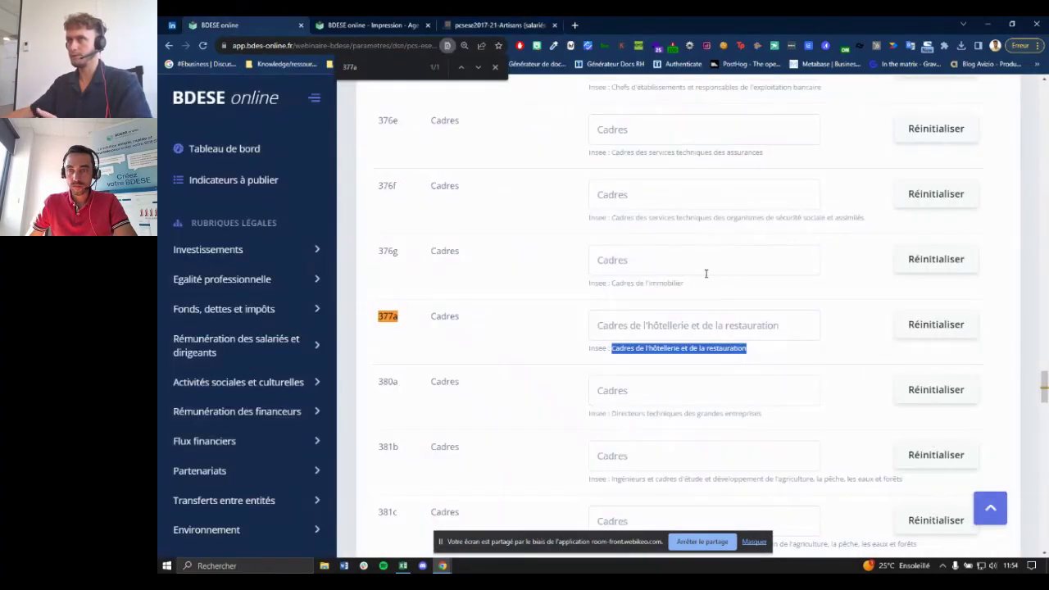
left_click_drag(597, 325, 780, 326)
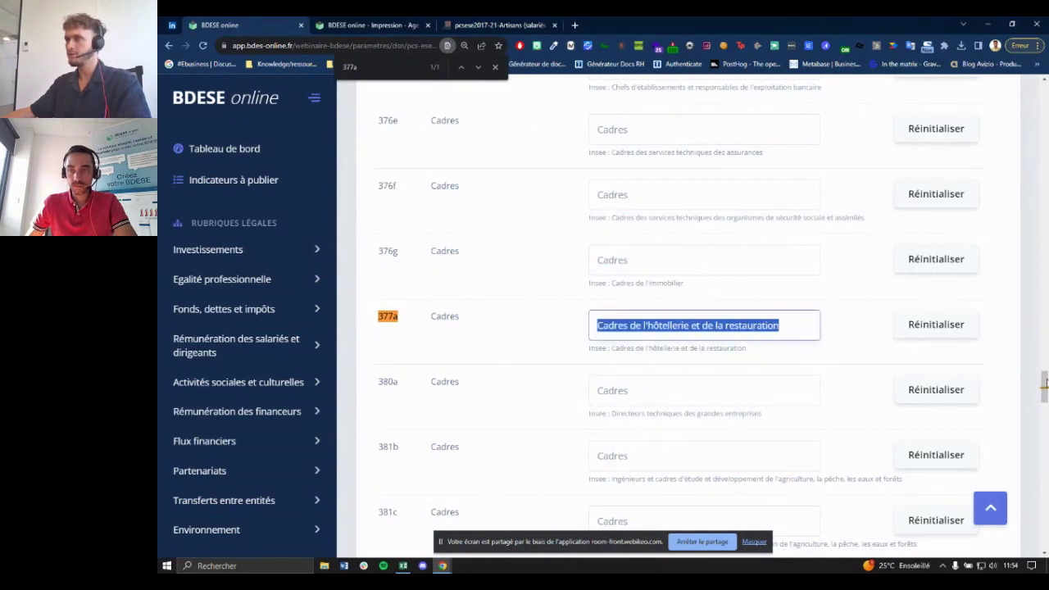
Save the modified PCS-ESE category names.
left_click_drag(1043, 385, 1043, 102)
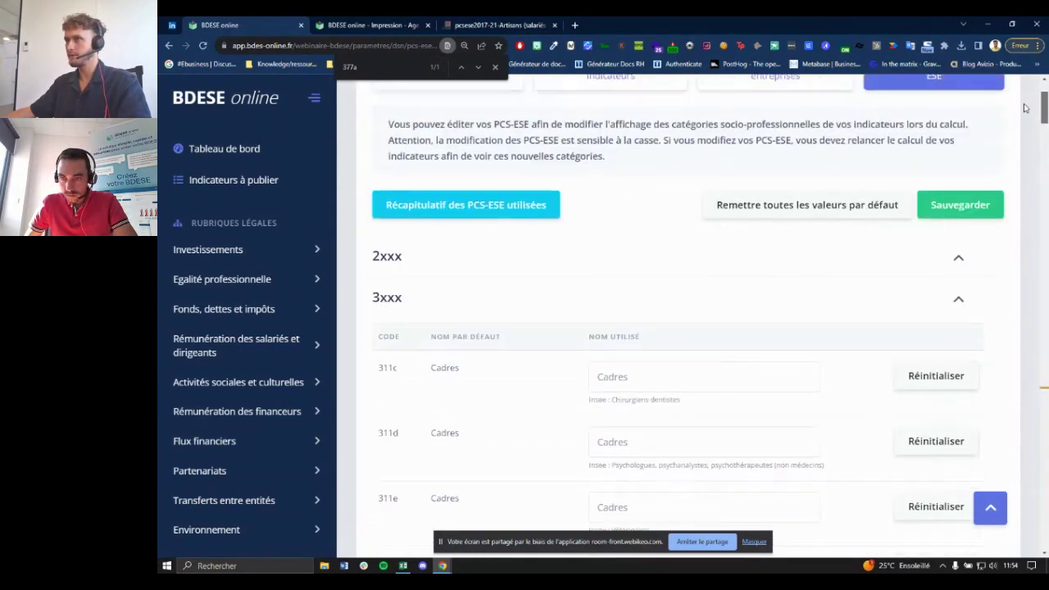
scroll(950, 483, "down", 6)
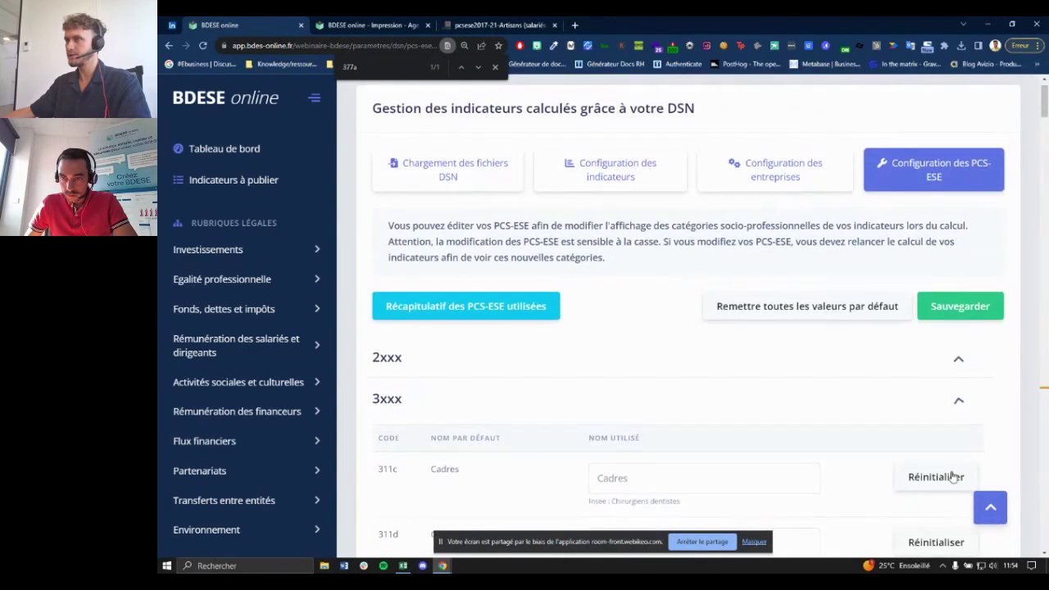
scroll(955, 506, "up", 6)
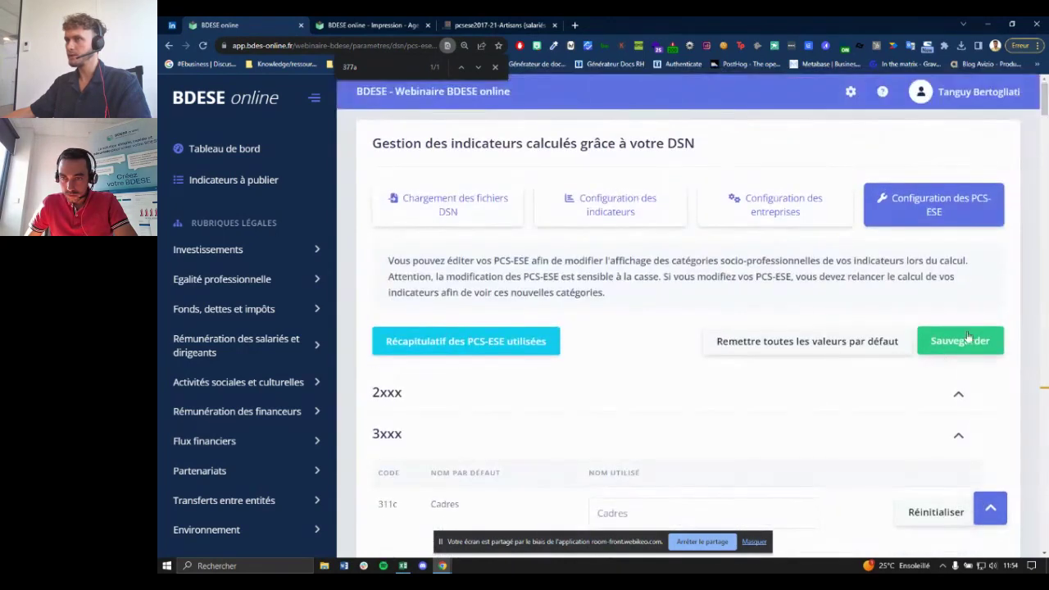
left_click(961, 343)
left_click_drag(388, 336, 620, 335)
left_click(576, 339)
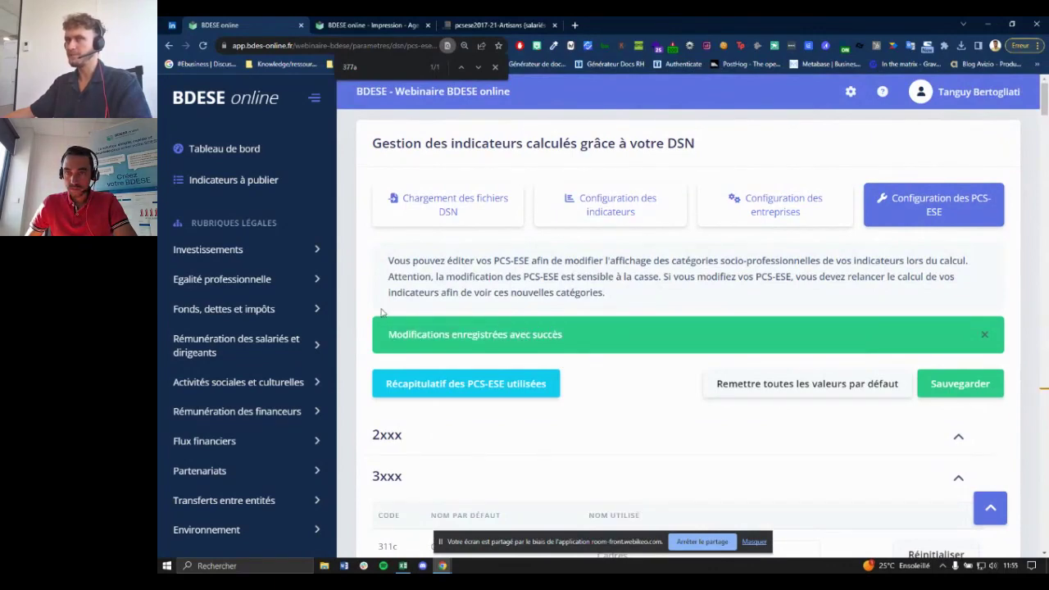
Return to the DSN file loading page and select 2021 as the year for the indicator calculation.
left_click(452, 223)
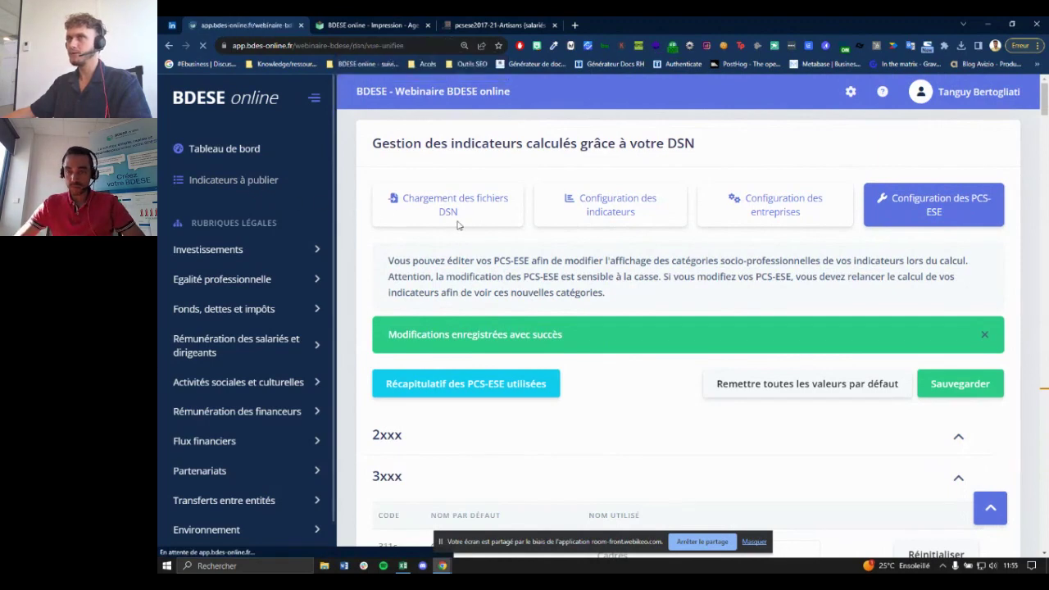
left_click(852, 96)
left_click(760, 141)
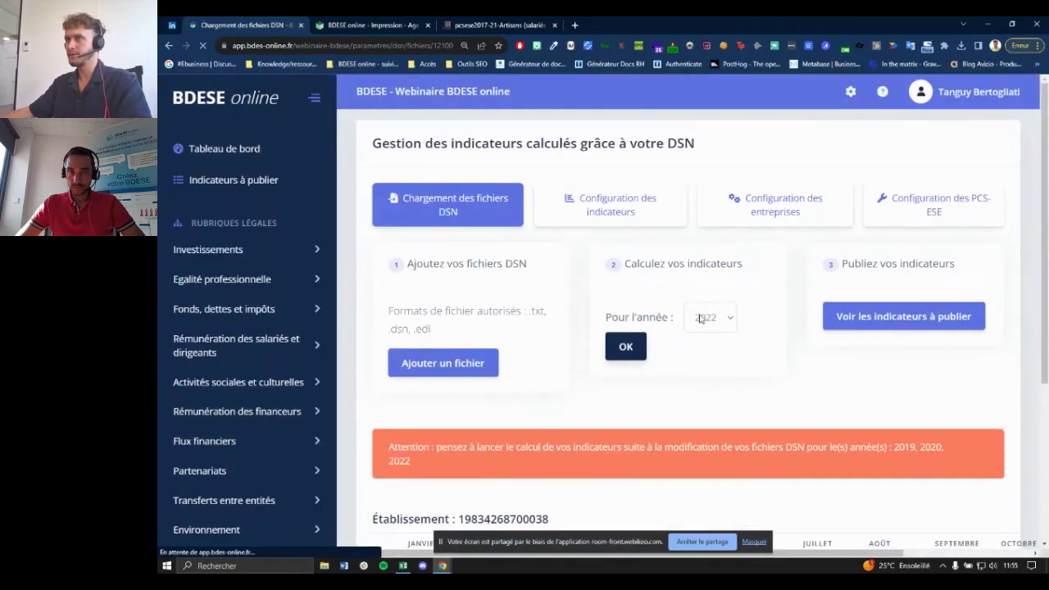
left_click(700, 319)
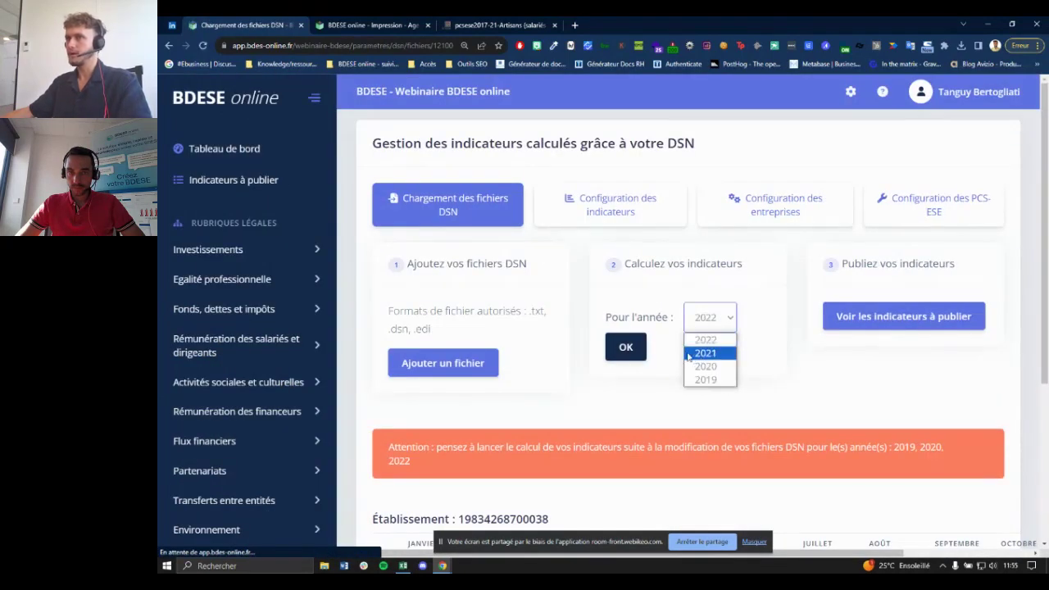
left_click(703, 352)
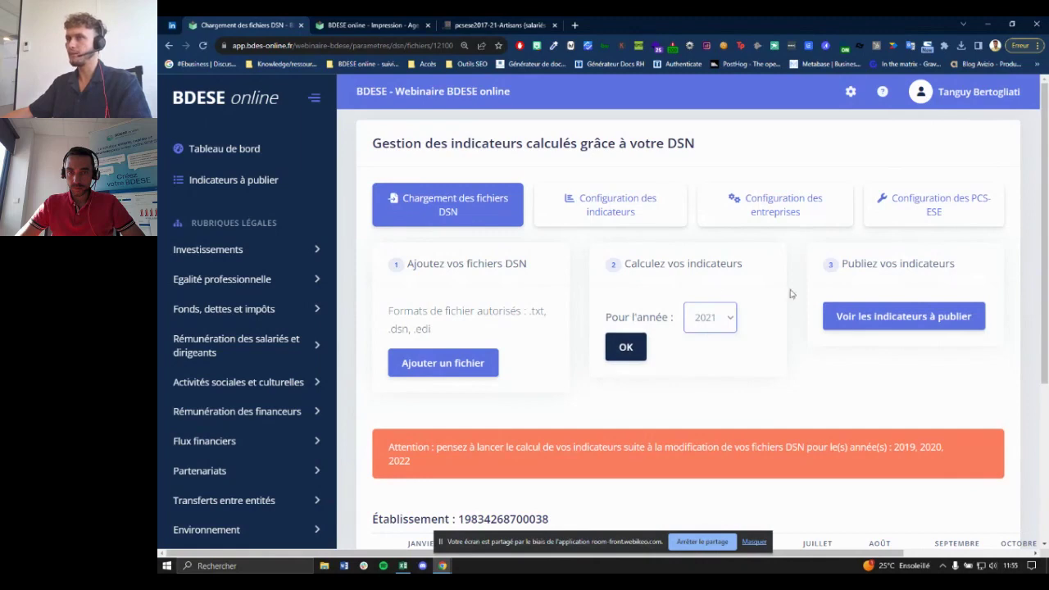
left_click(625, 347)
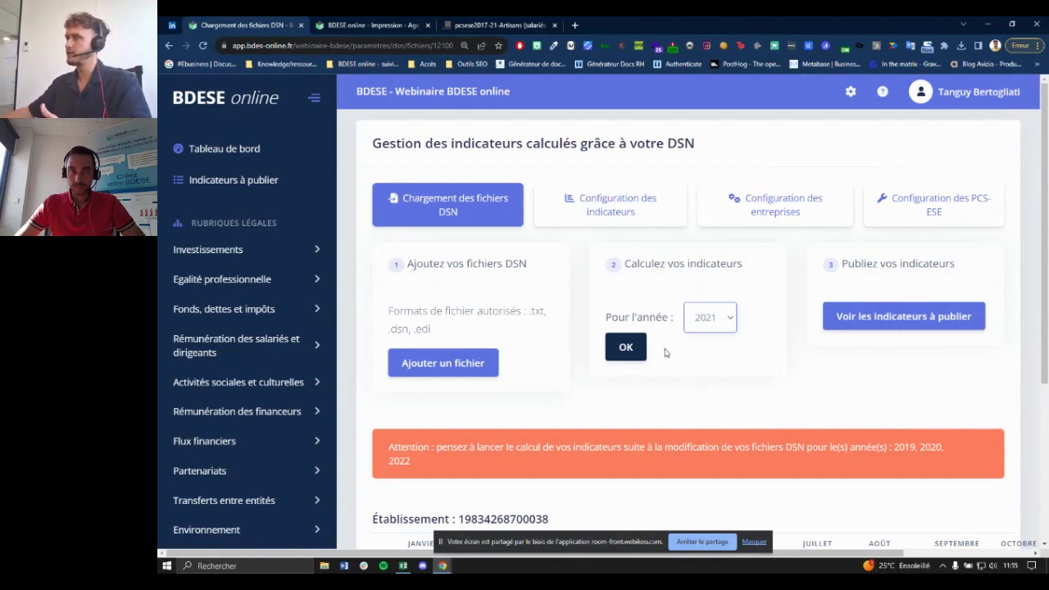
Show the indicators to publish, view "Ancienneté moyenne par catégorie professionnelle par sexe" and look through the indicator list.
left_click(872, 320)
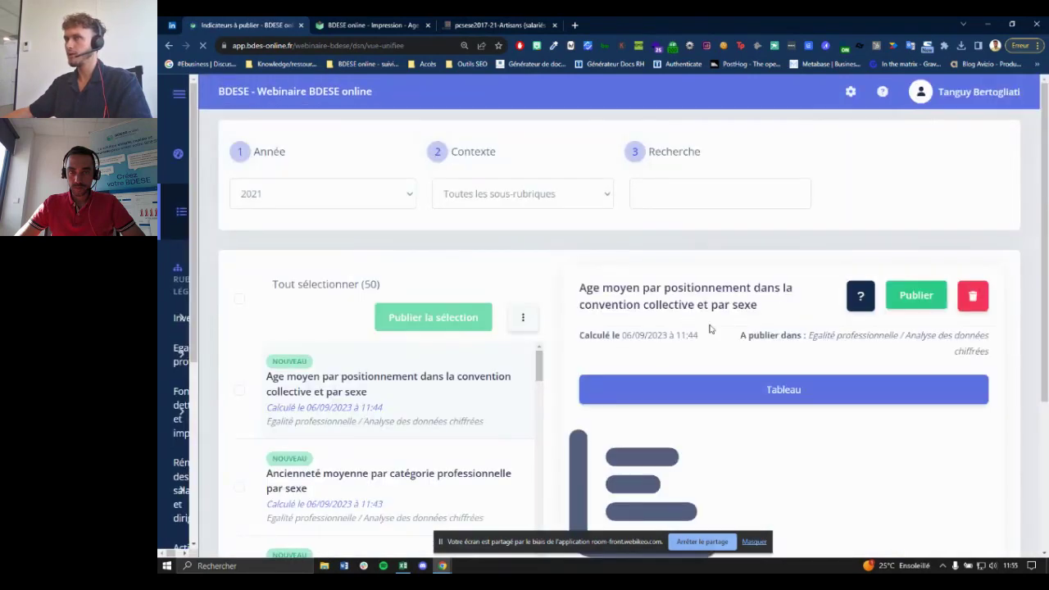
scroll(710, 328, "down", 3)
left_click(479, 397)
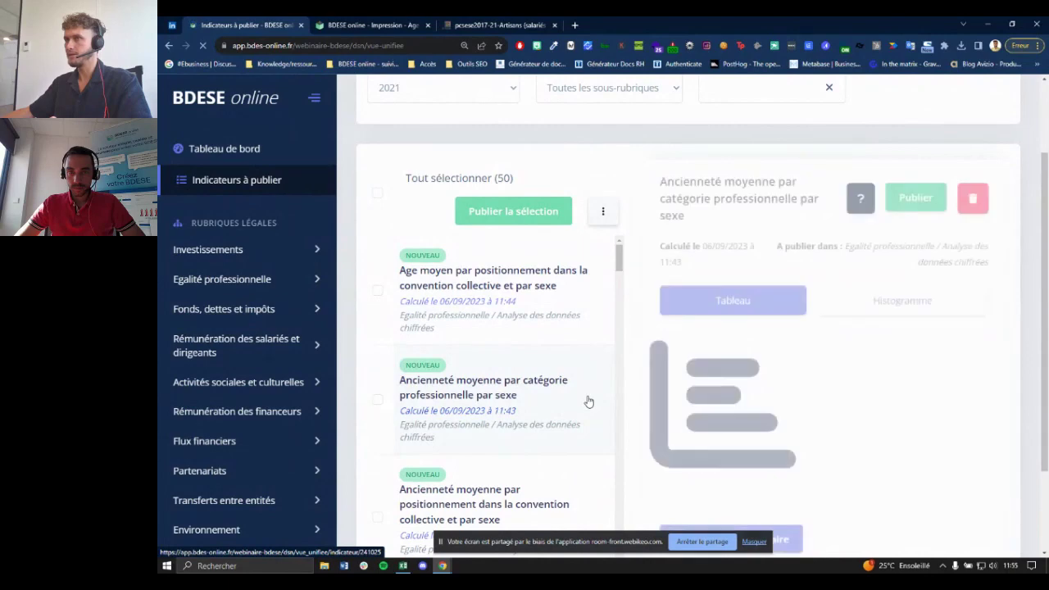
scroll(840, 340, "down", 3)
scroll(832, 342, "up", 2)
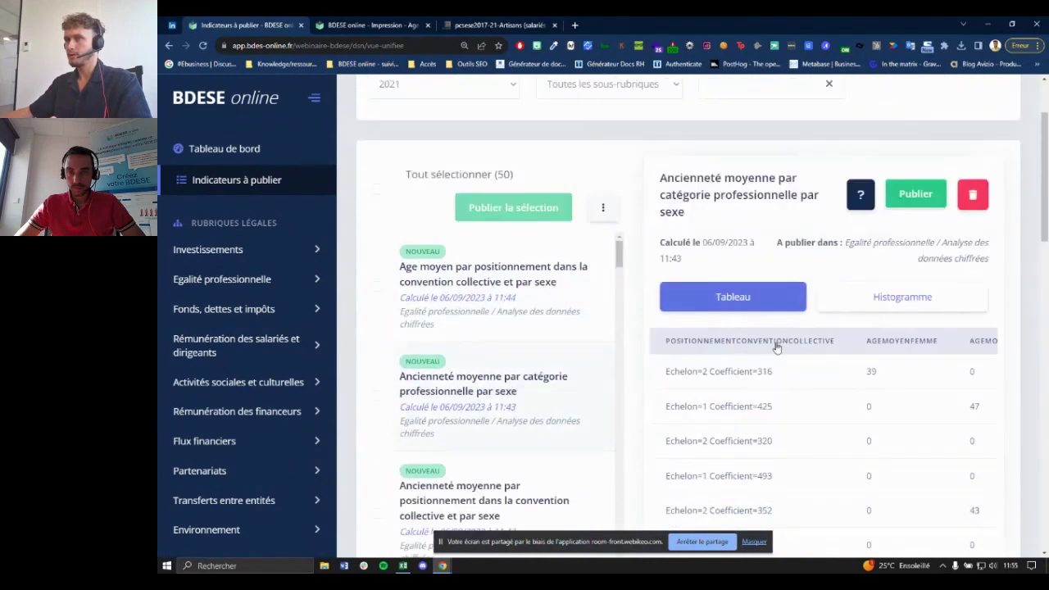
scroll(515, 387, "down", 2)
scroll(476, 437, "down", 2)
scroll(533, 430, "down", 4)
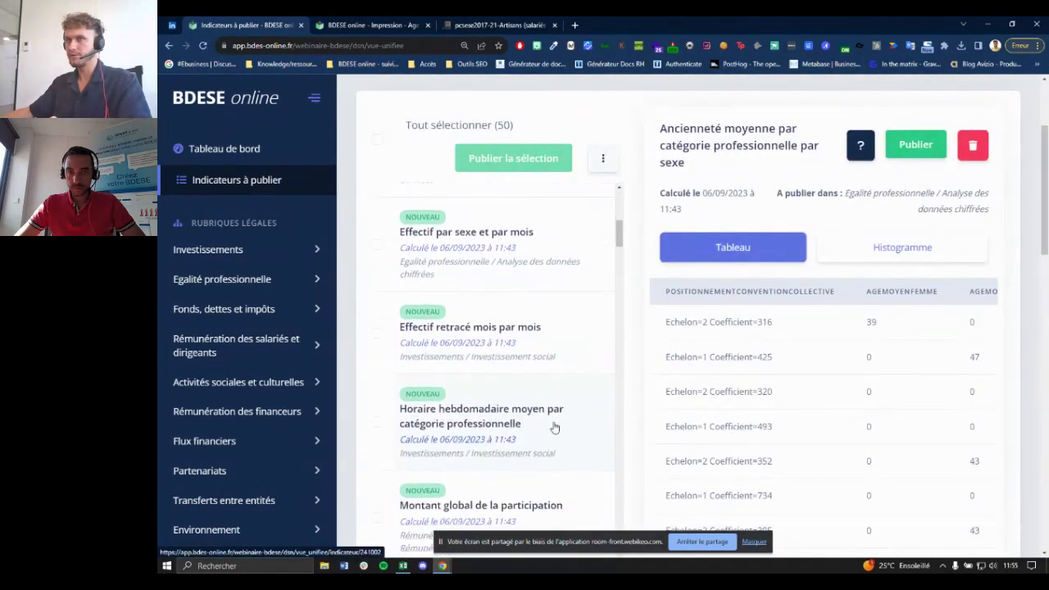
scroll(761, 307, "up", 3)
Filter the indicators to publish by "catégorie" and view "Horaire hebdomadaire moyen par catégorie professionnelle".
left_click(779, 195)
type("catégorie")
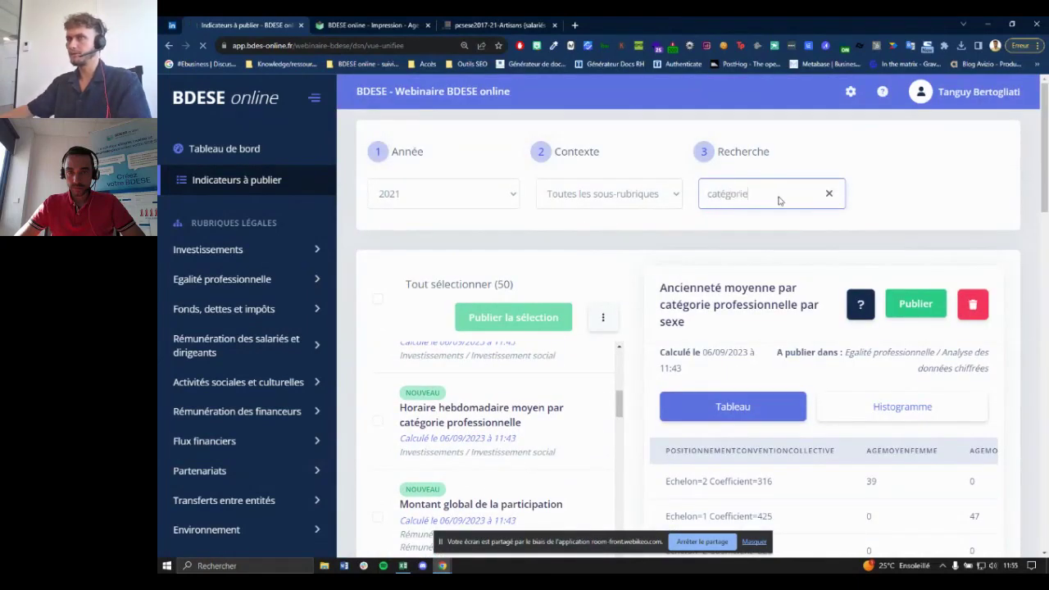
key("Return")
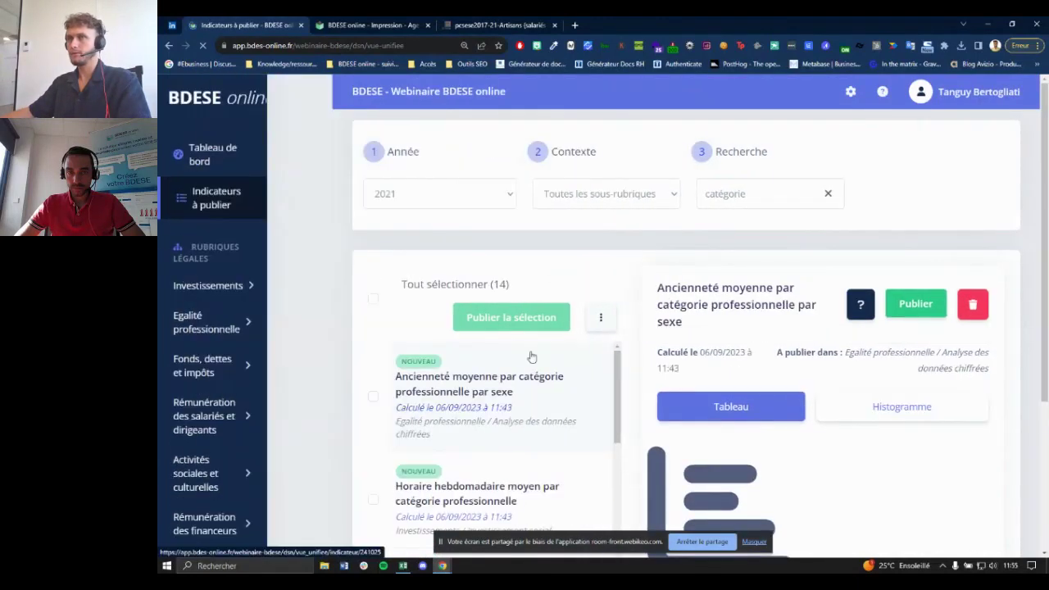
scroll(506, 418, "down", 2)
left_click(505, 418)
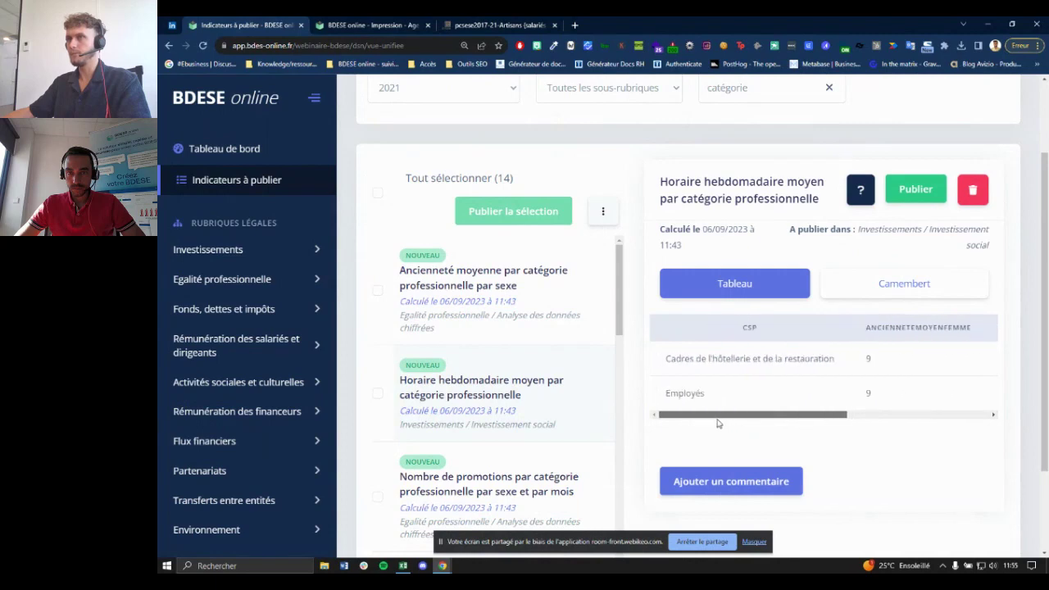
Highlight the customized category "Cadres de l'hôtellerie et de la restauration" in the CSP column of the indicator table.
left_click_drag(666, 358, 834, 373)
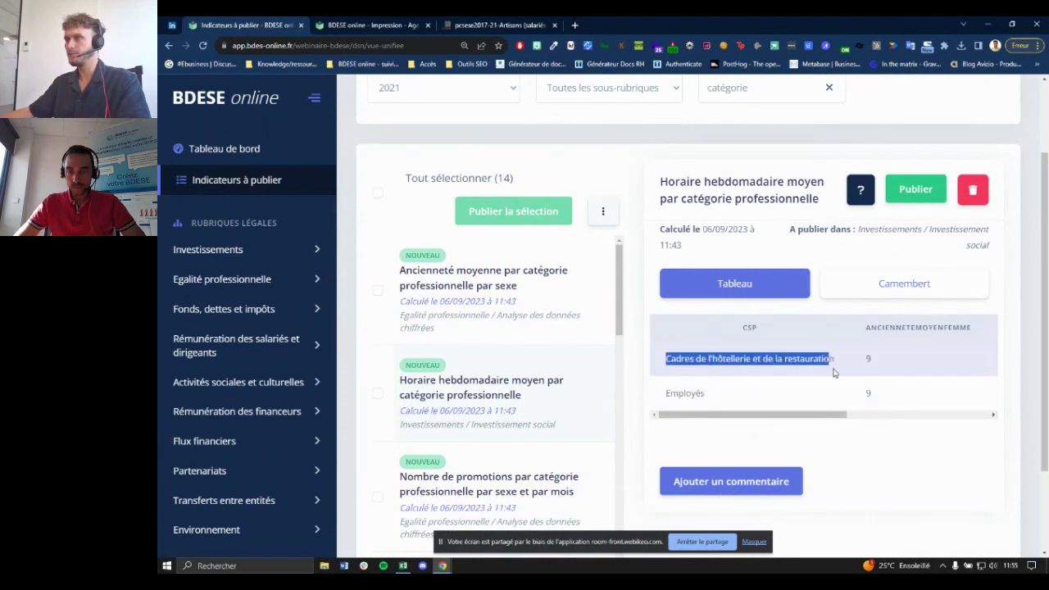
left_click(834, 373)
left_click_drag(651, 356, 854, 374)
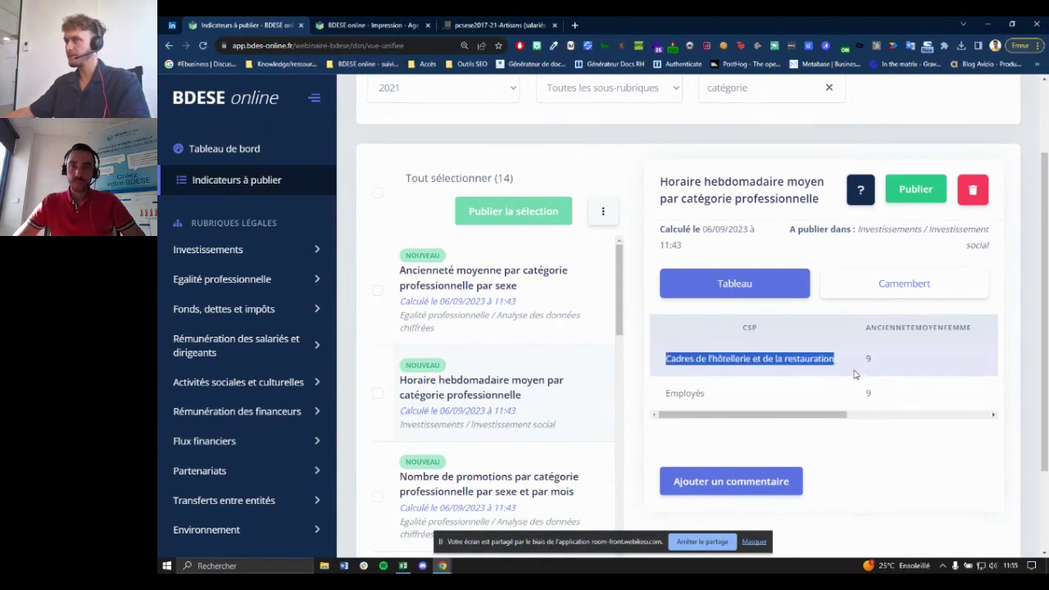
left_click(712, 361)
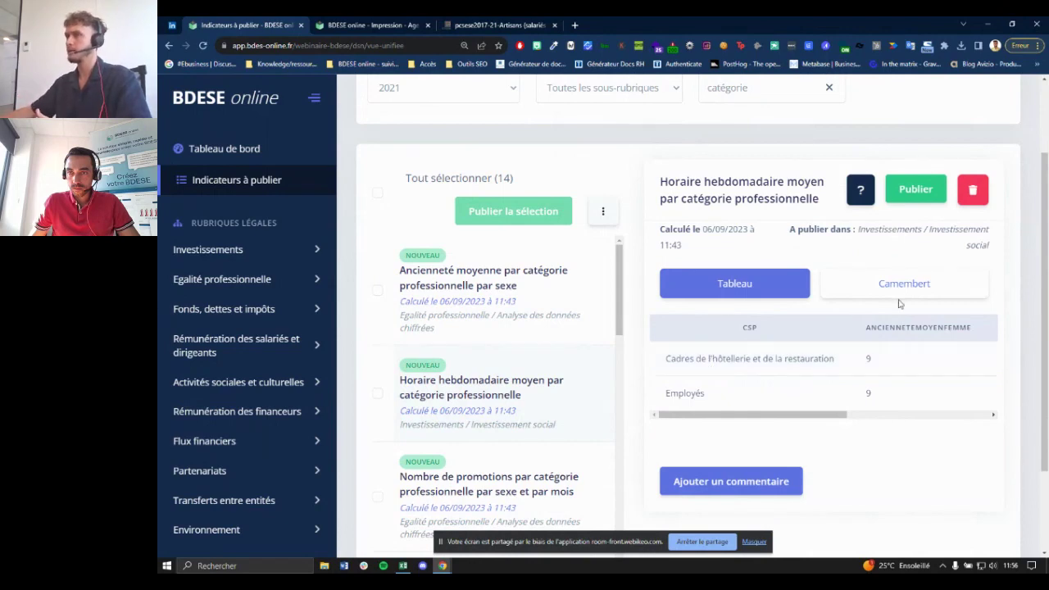
Return to the PCS-ESE configuration page and expand the 3xxx group.
scroll(896, 300, "up", 3)
left_click(851, 91)
left_click(747, 157)
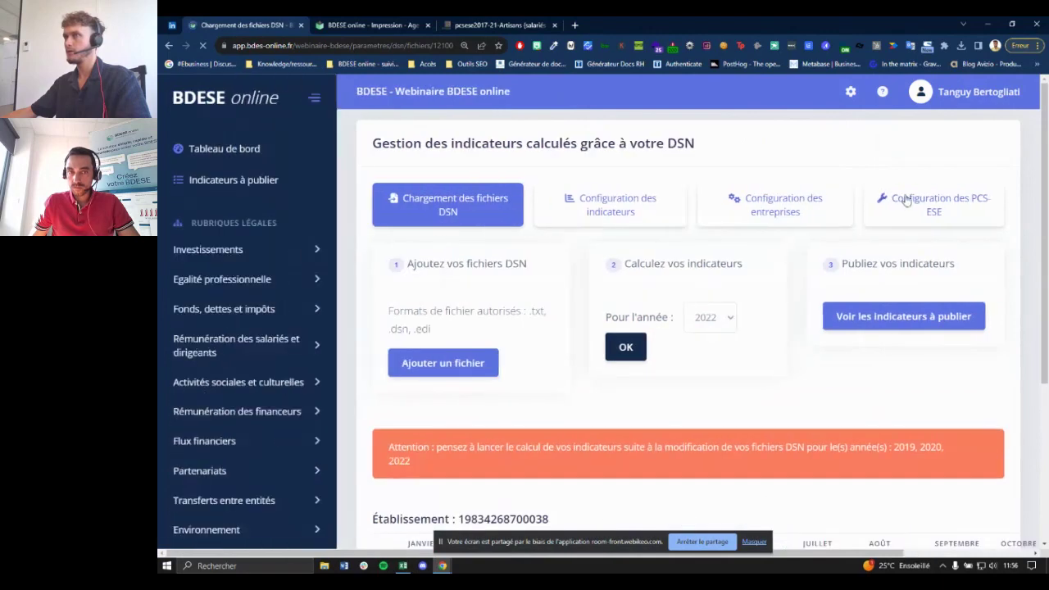
left_click(906, 201)
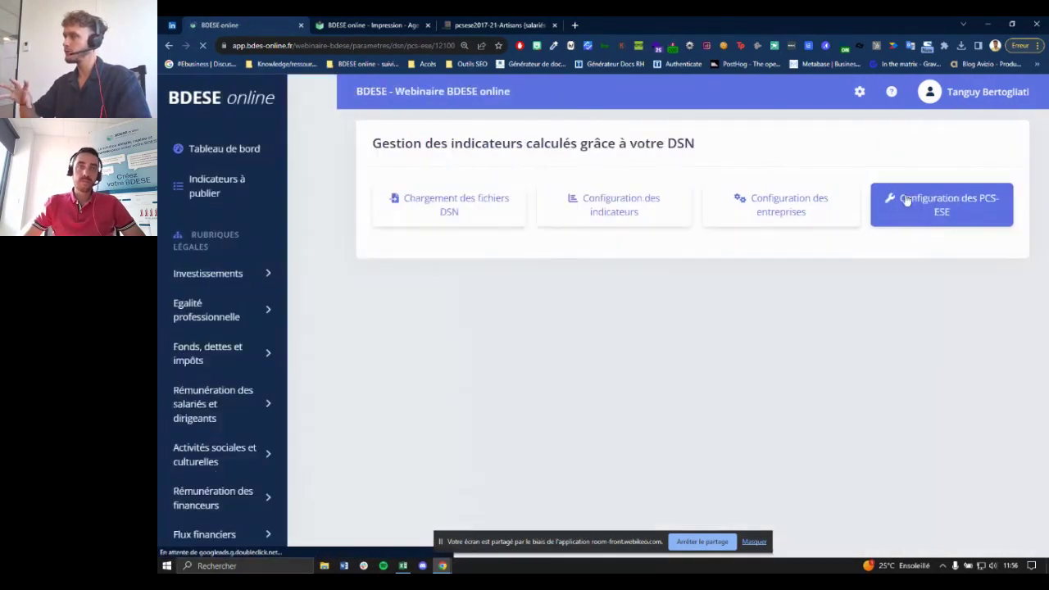
scroll(530, 401, "down", 1)
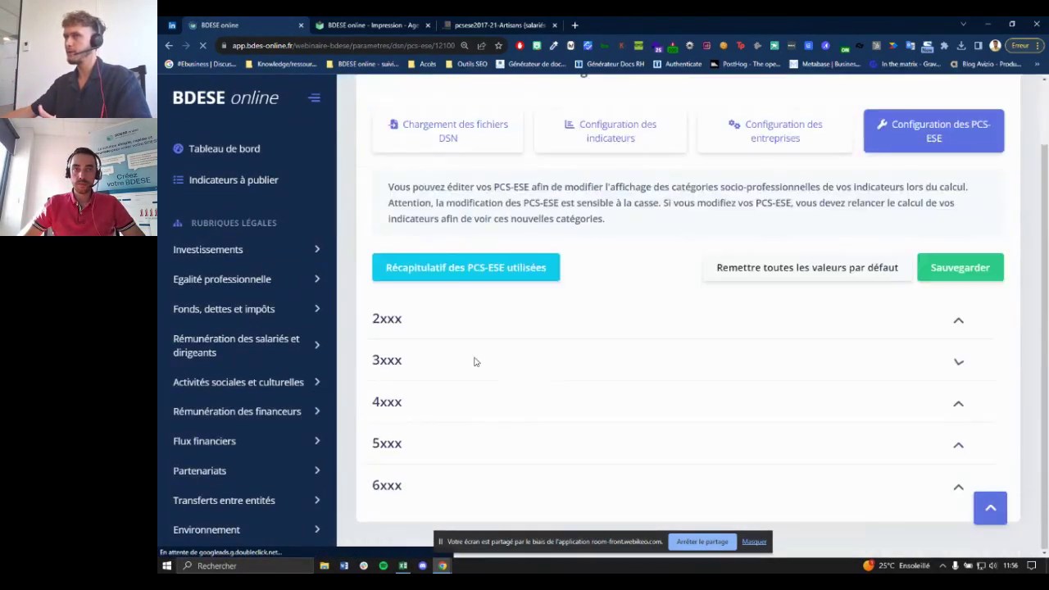
left_click(475, 361)
scroll(386, 263, "down", 3)
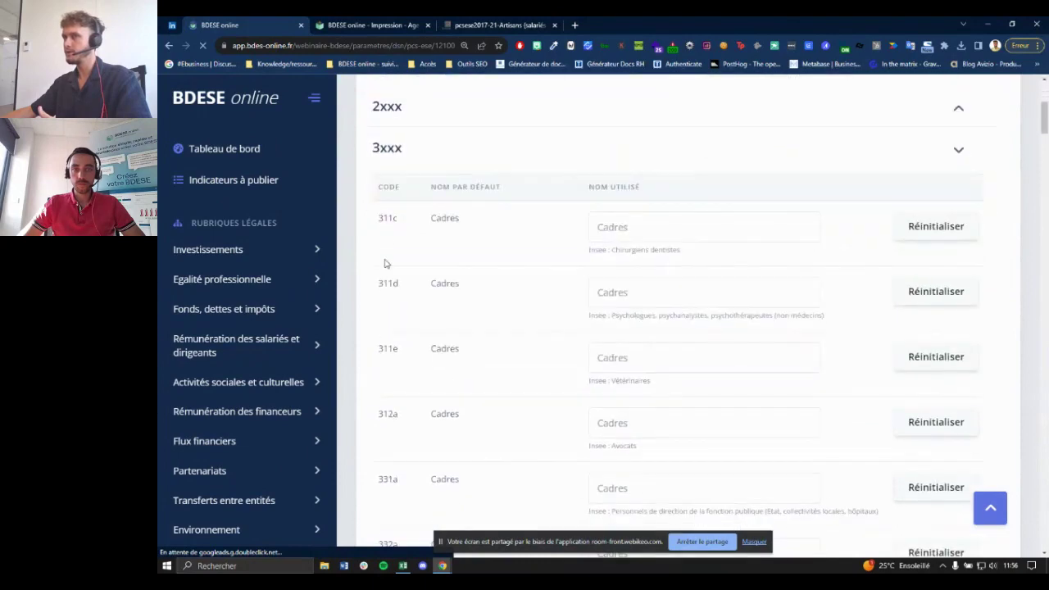
Examine the code, default name and name used in the 311c row.
double_click(387, 218)
left_click(403, 226)
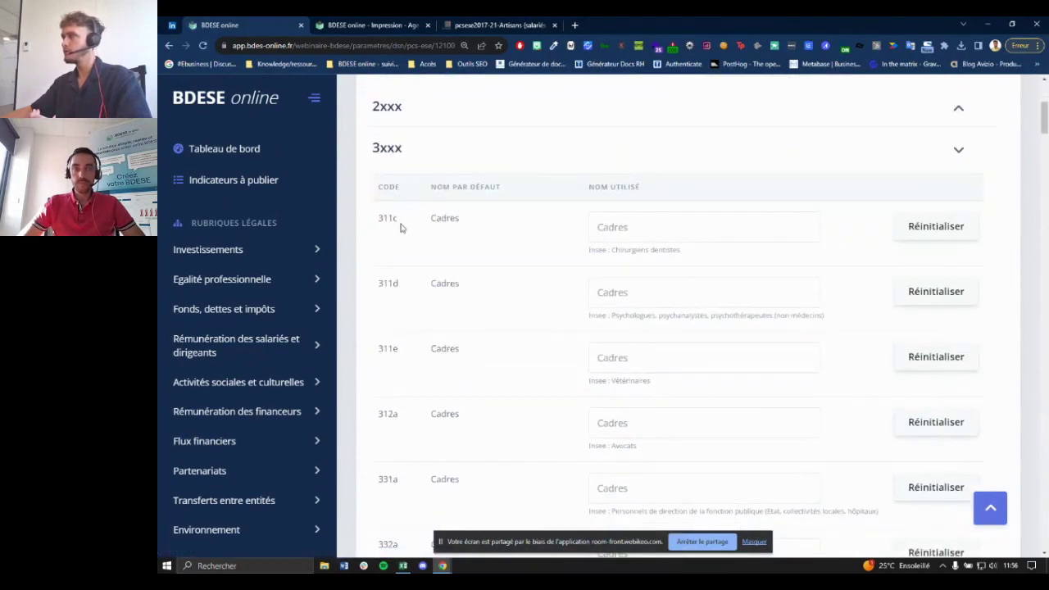
left_click_drag(363, 218, 599, 233)
left_click(402, 218)
double_click(383, 218)
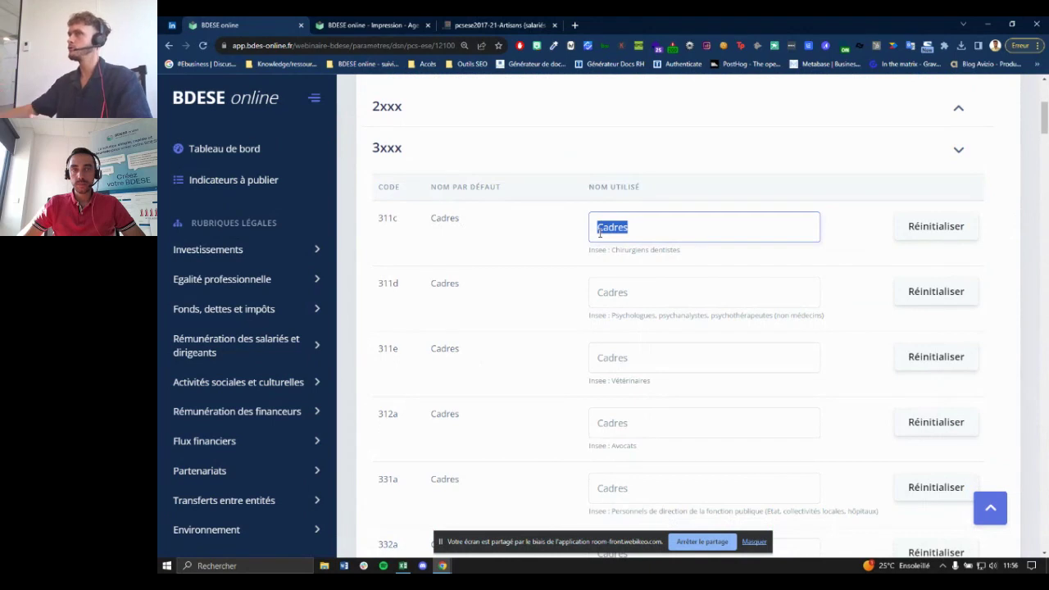
left_click(636, 229)
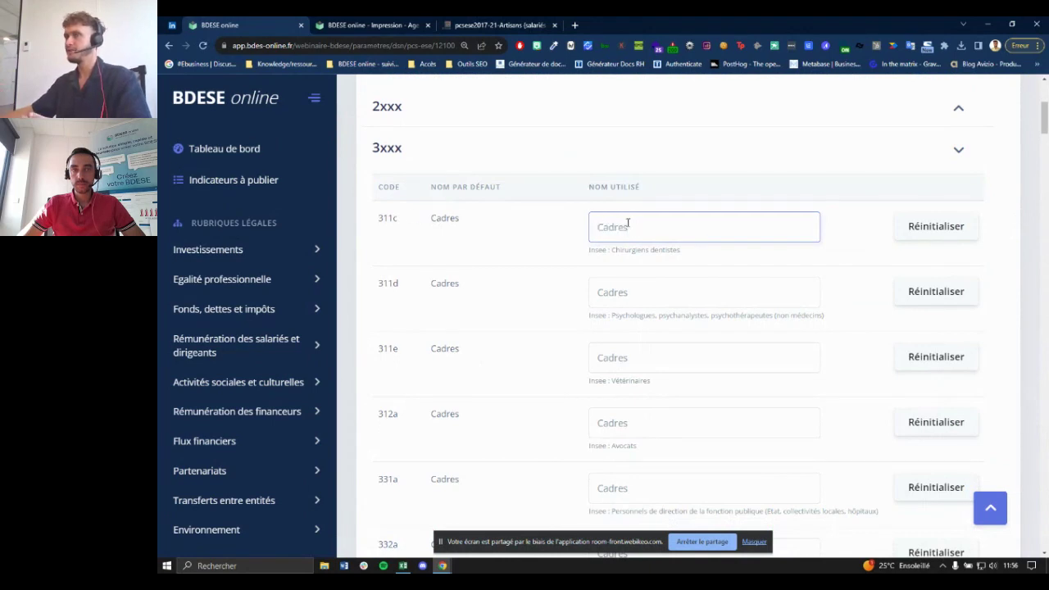
left_click_drag(638, 227, 596, 227)
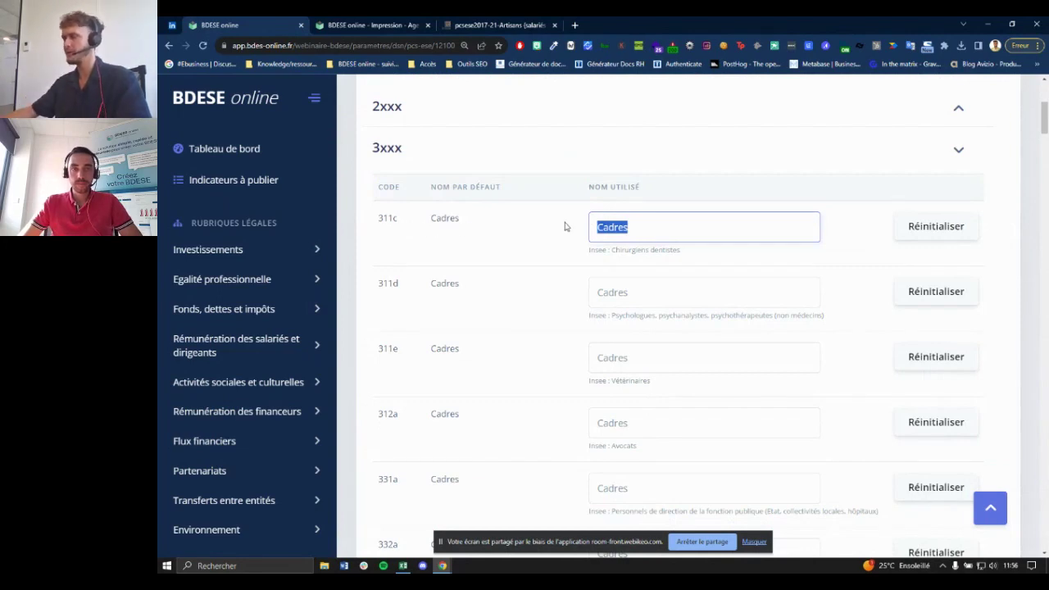
scroll(563, 233, "up", 1)
scroll(563, 234, "up", 3)
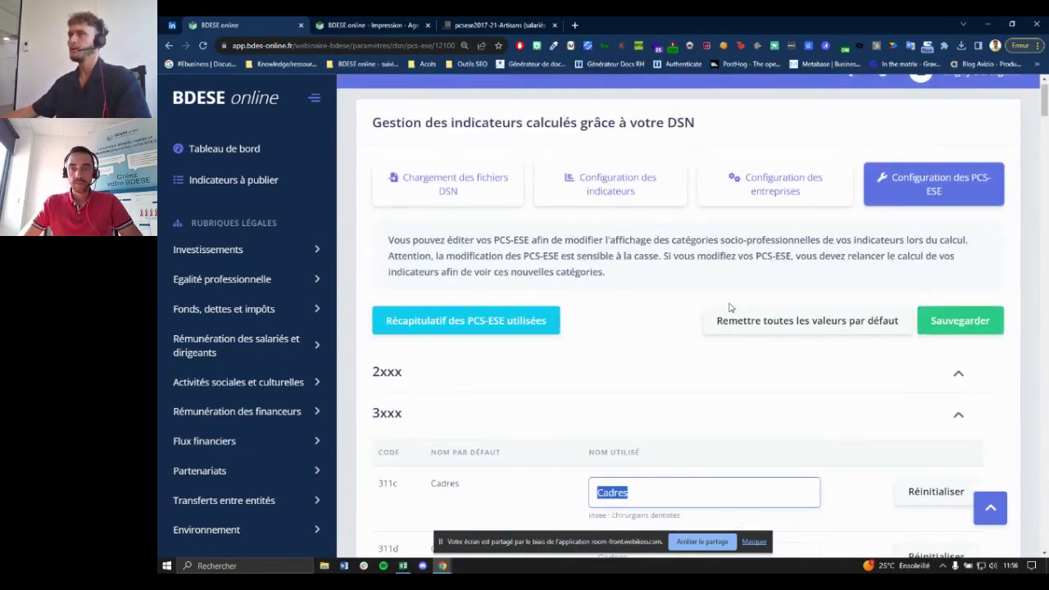
scroll(727, 309, "down", 1)
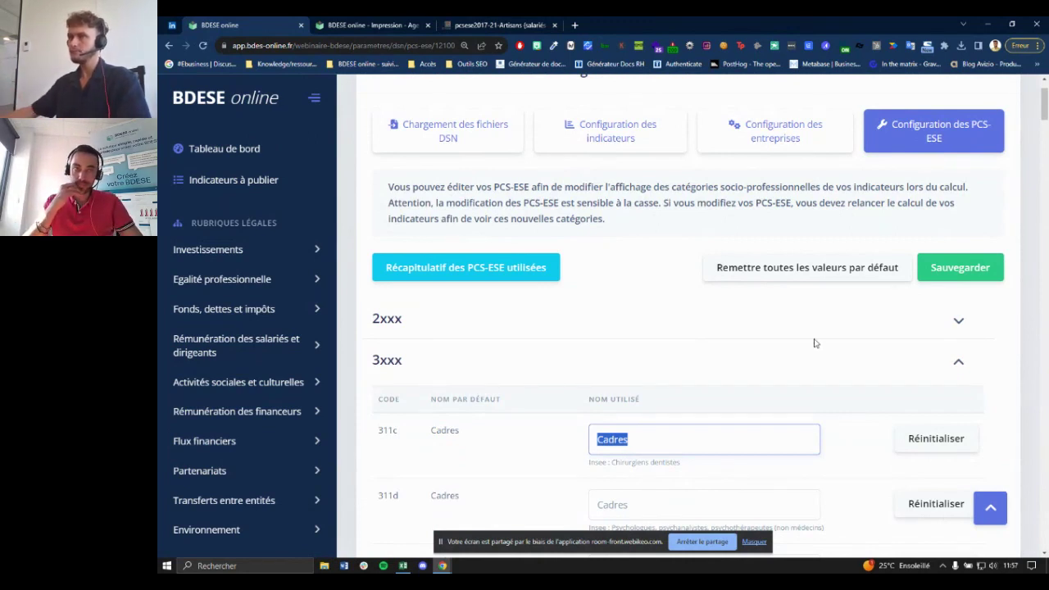
scroll(812, 343, "up", 2)
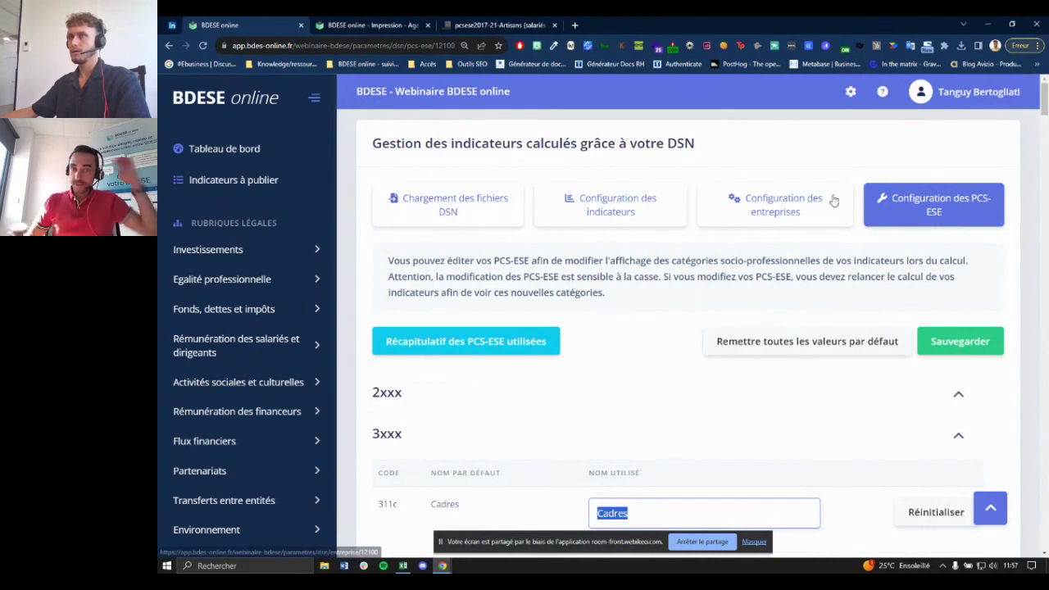
left_click(849, 92)
left_click(911, 153)
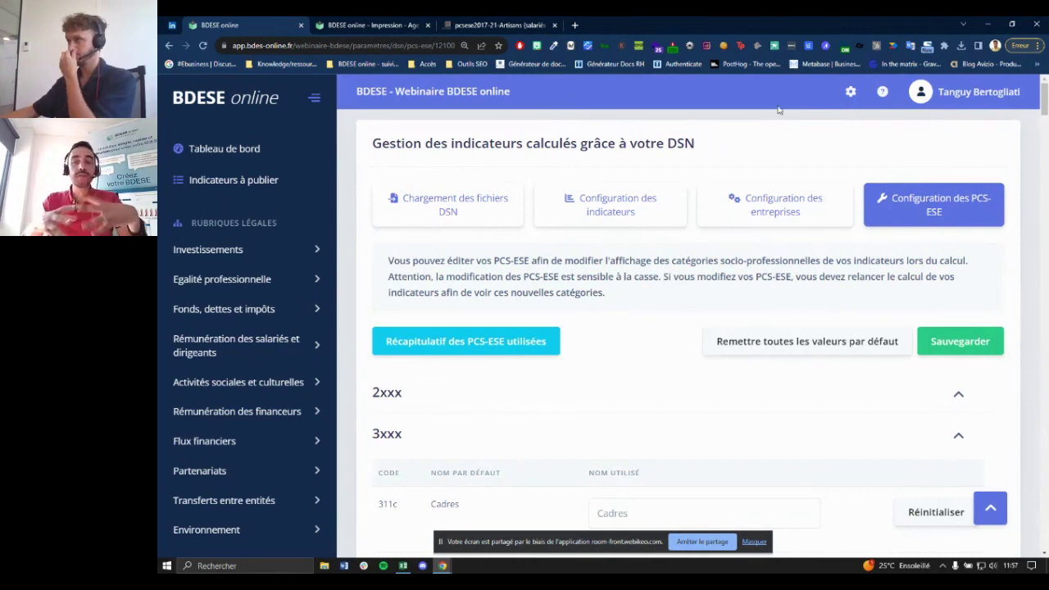
Open the dashboard and review its cards, from the subscription and security certificate down to the latest updates.
left_click(236, 148)
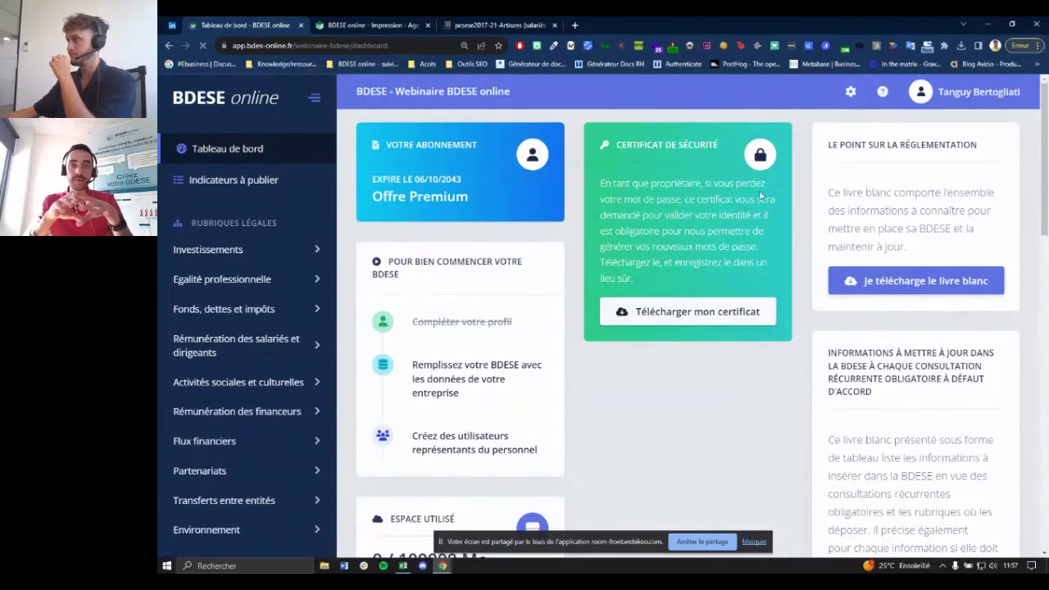
scroll(760, 279, "down", 2)
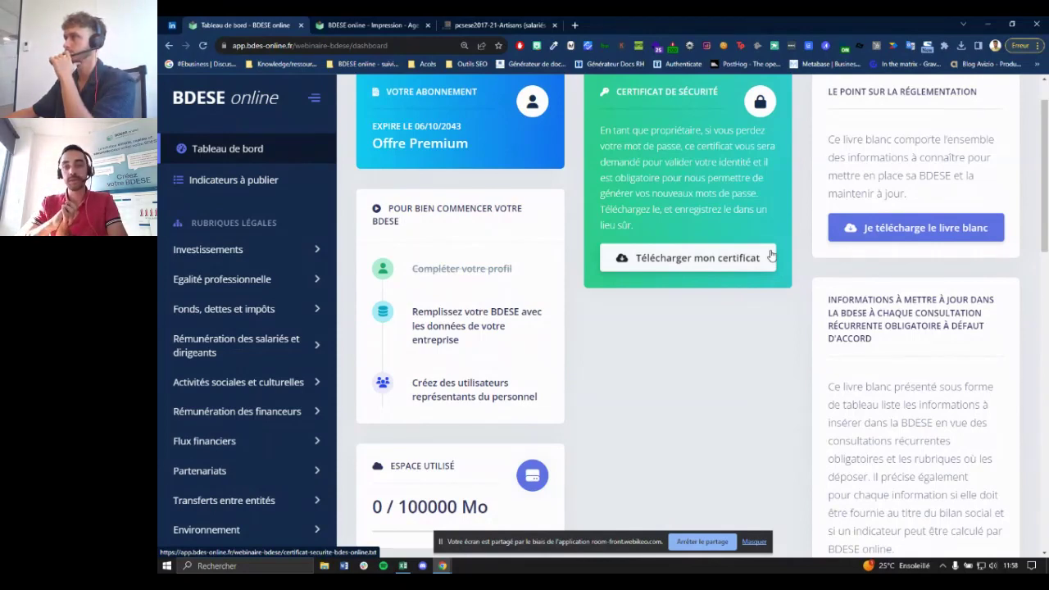
scroll(623, 261, "up", 1)
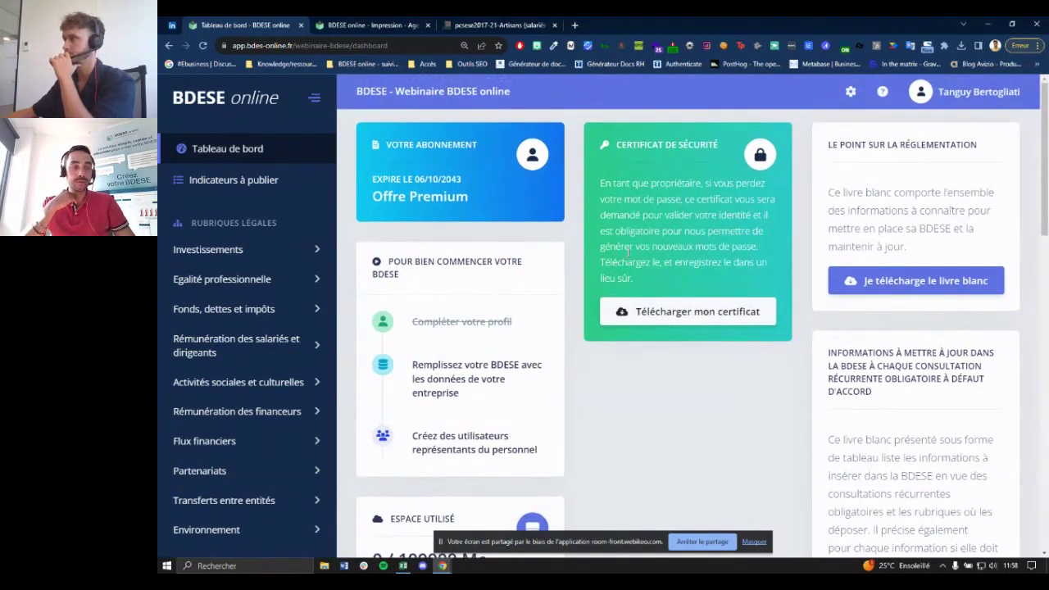
scroll(628, 252, "down", 3)
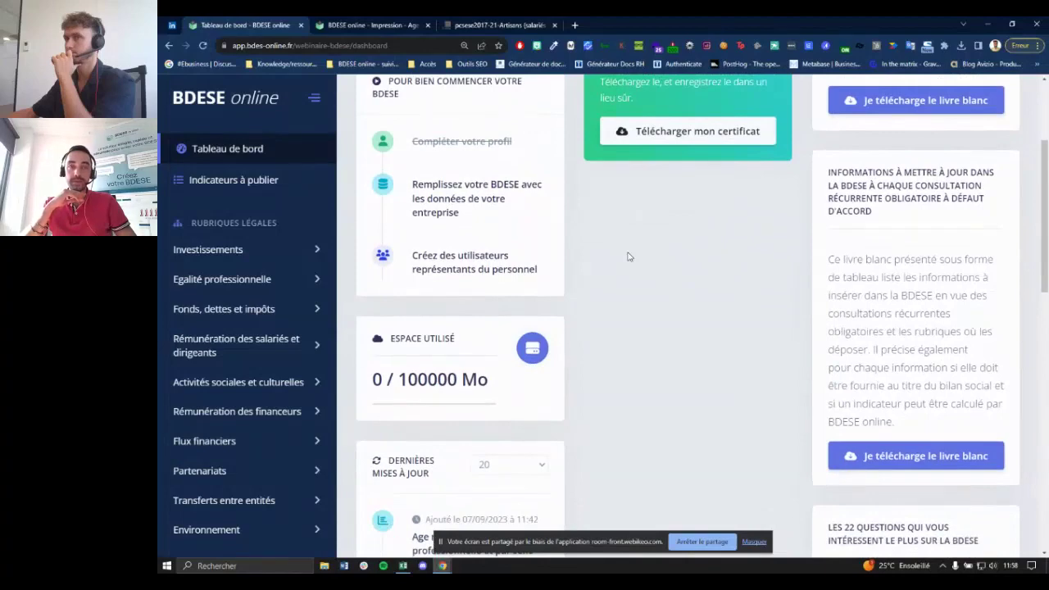
scroll(627, 257, "down", 2)
scroll(625, 257, "up", 4)
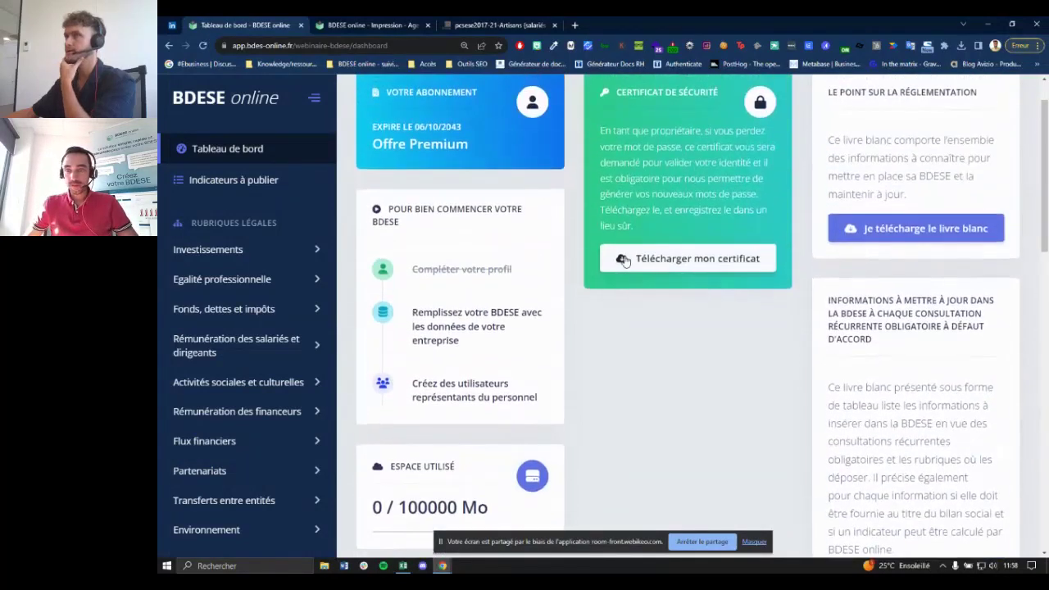
scroll(623, 261, "up", 1)
scroll(494, 335, "down", 4)
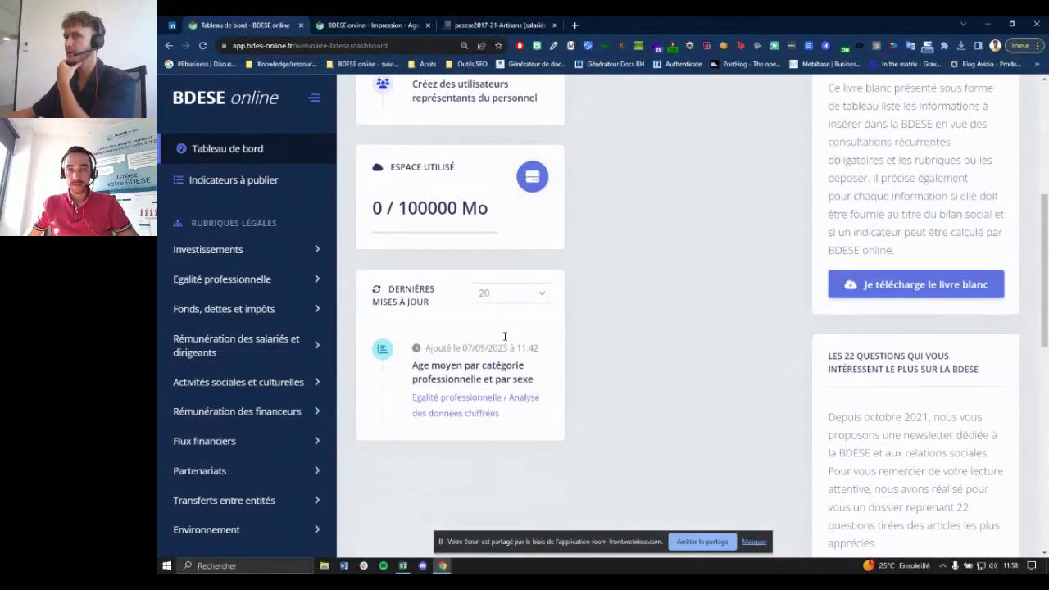
scroll(504, 336, "down", 2)
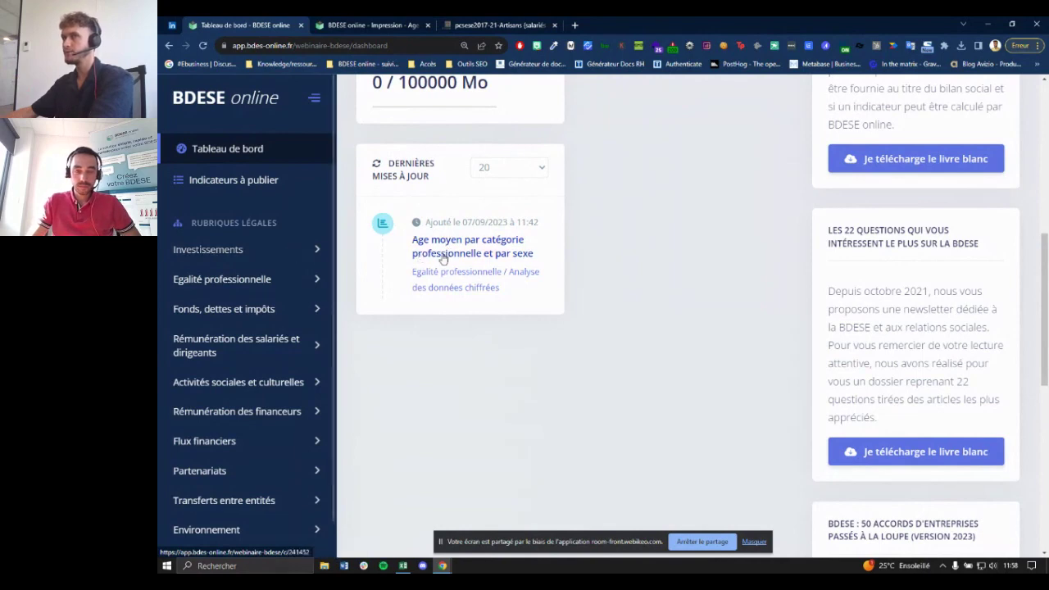
Expand the Investissements legal section to examine its subsections, collapse it, and look over the other legal sections and the dashboard cards.
left_click(246, 251)
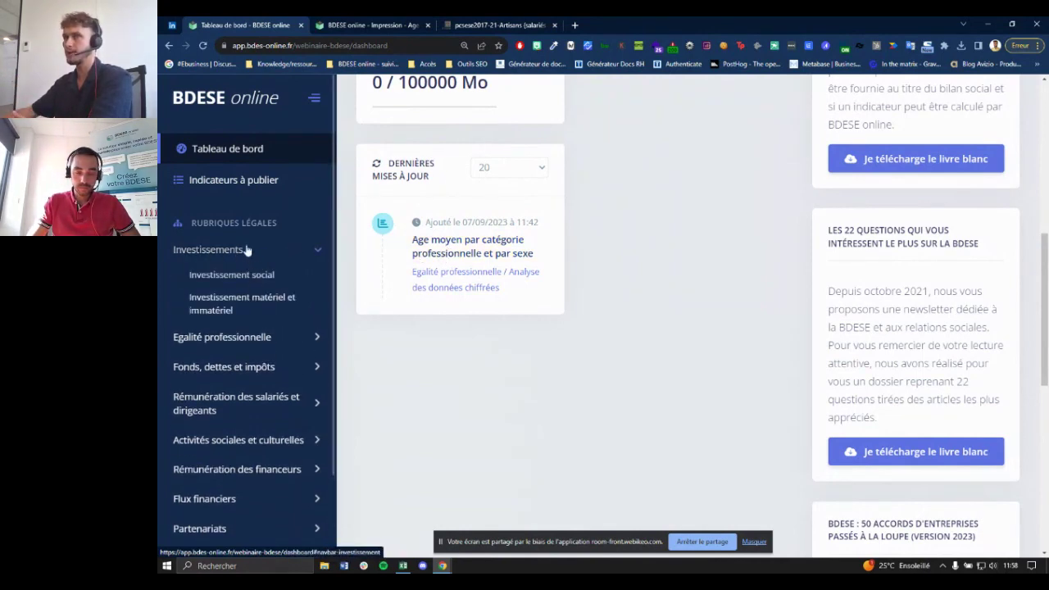
left_click(245, 249)
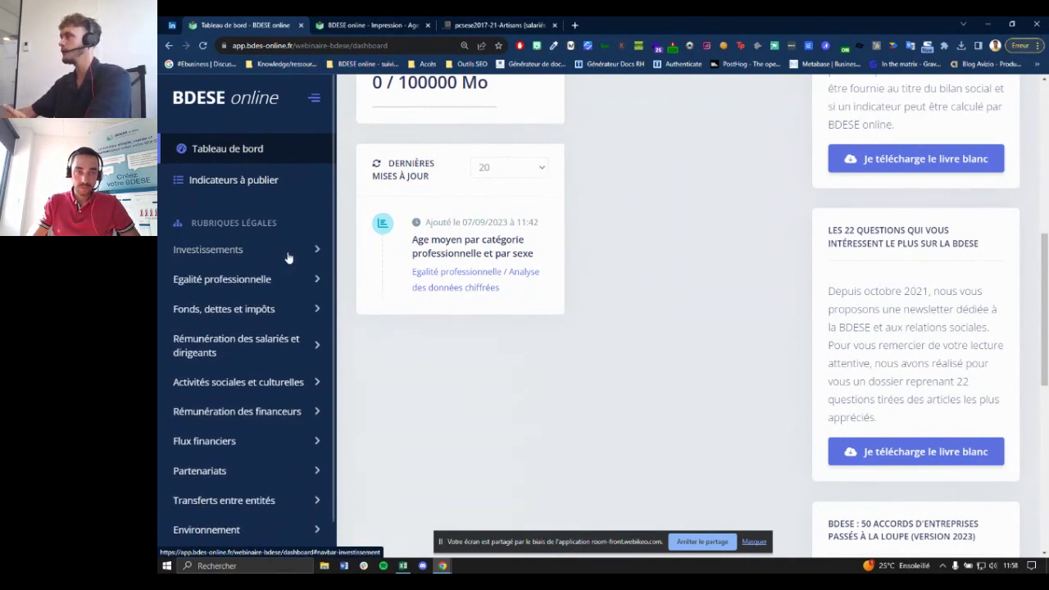
left_click(286, 255)
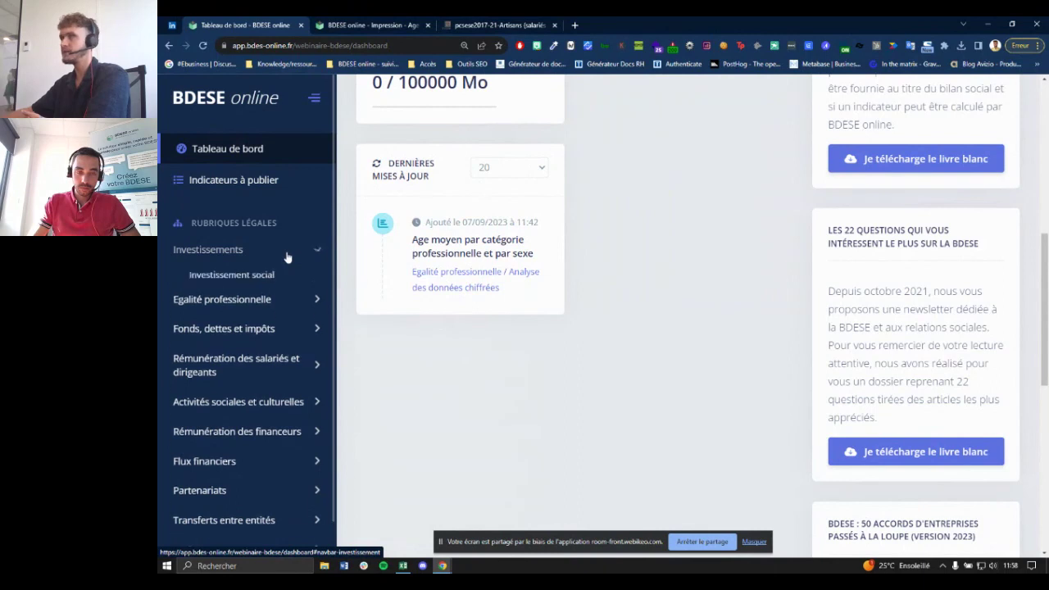
left_click(234, 250)
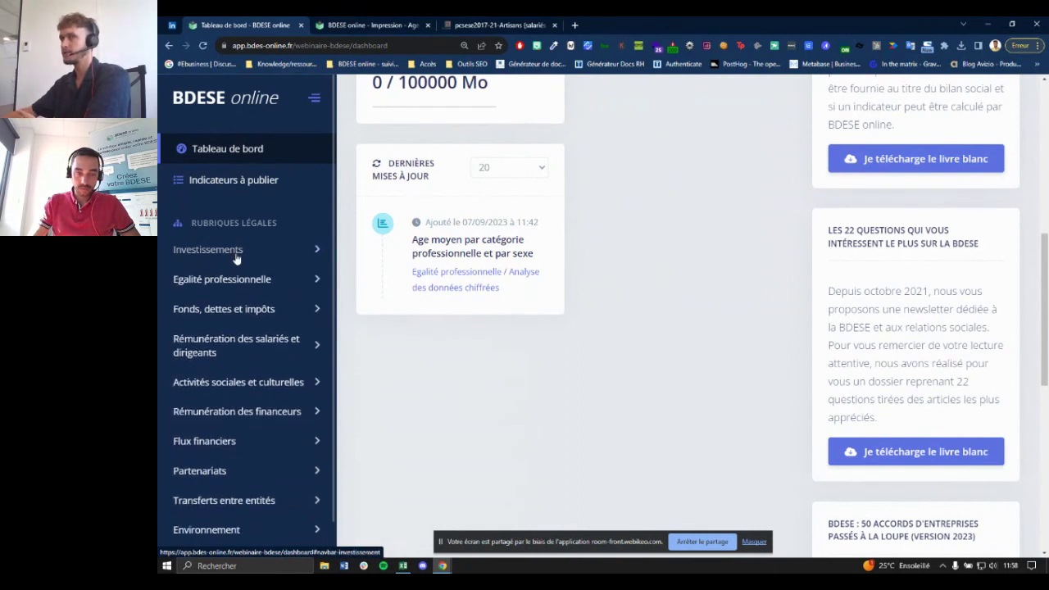
scroll(236, 250, "down", 1)
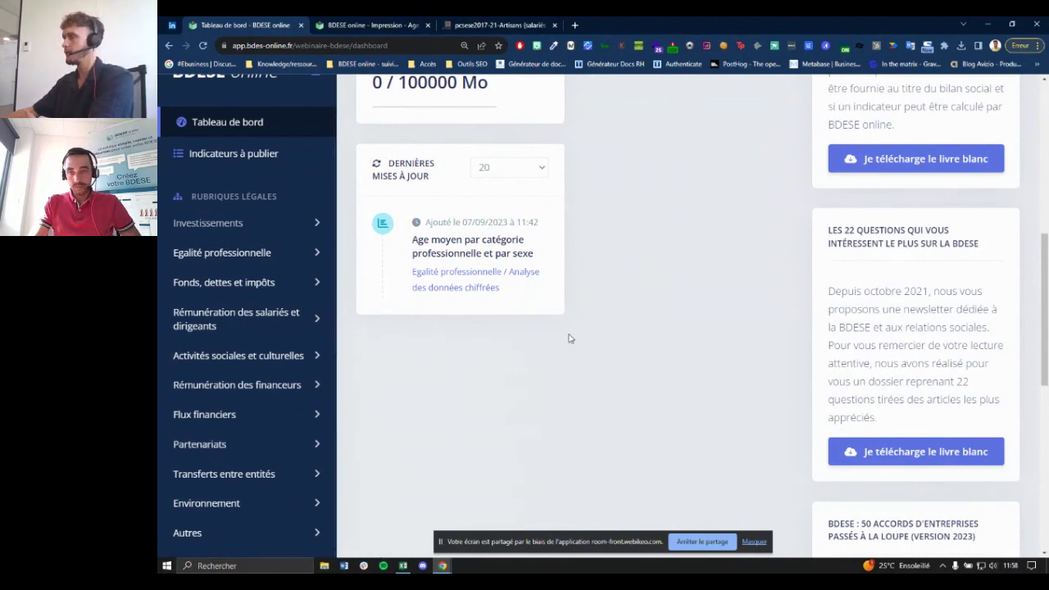
scroll(551, 340, "up", 1)
scroll(551, 340, "up", 2)
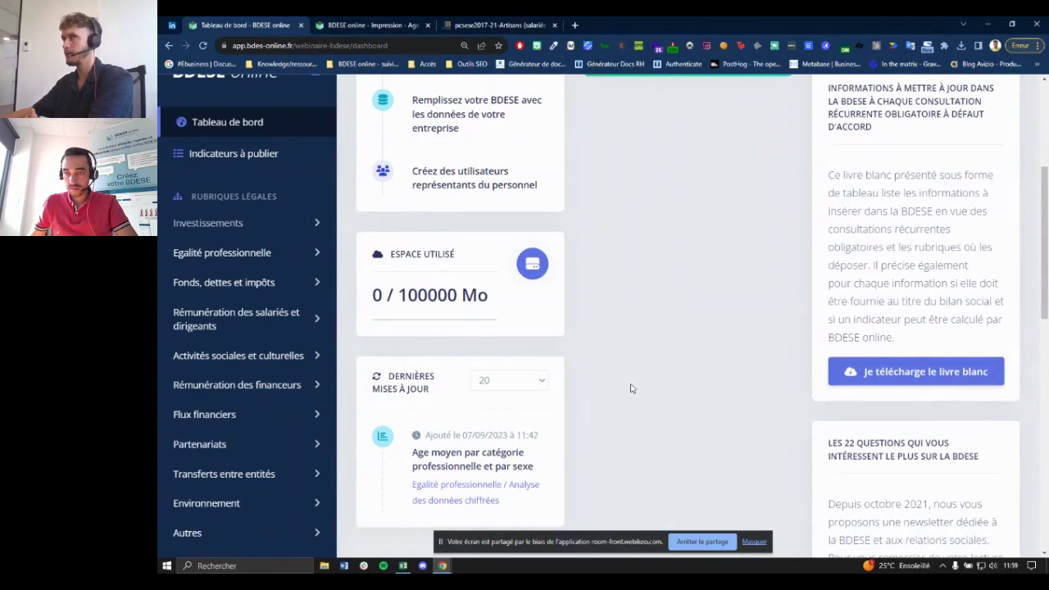
scroll(671, 281, "up", 3)
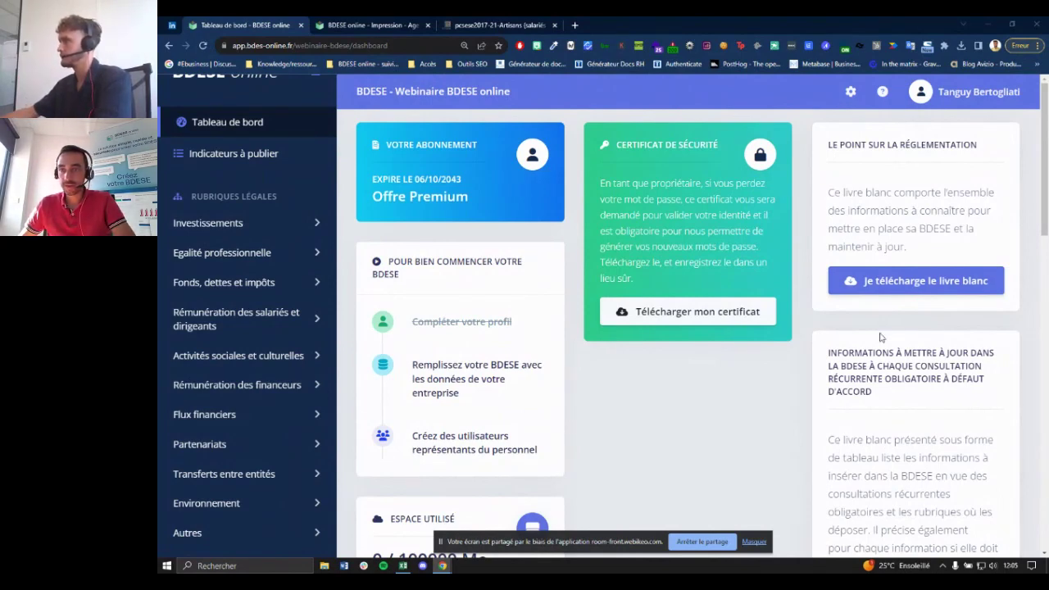
left_click(325, 23)
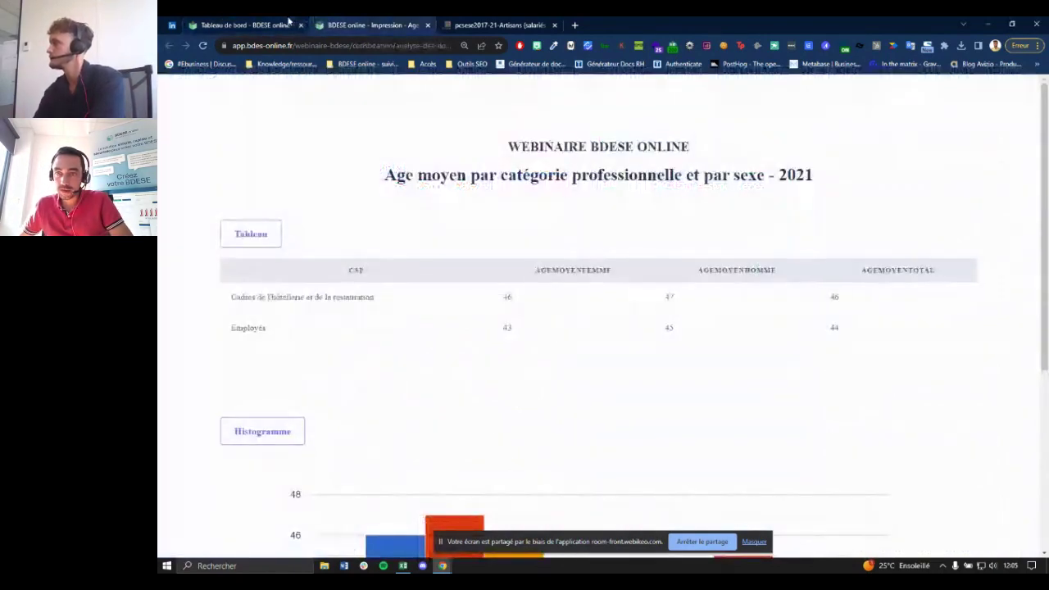
left_click(289, 22)
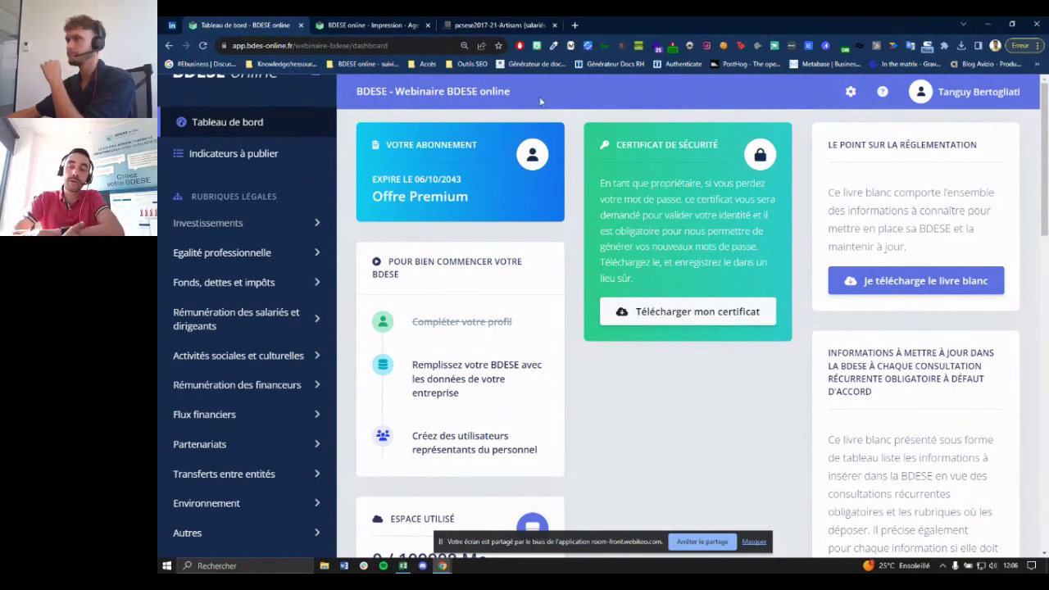
left_click(404, 25)
left_click(308, 23)
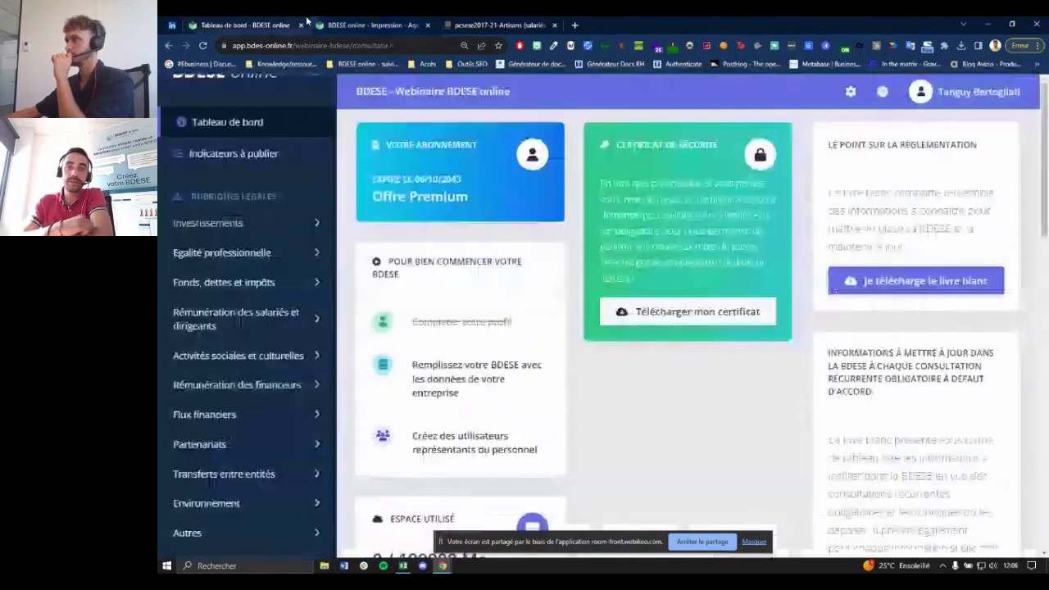
Stop sharing the screen with the webinar.
left_click(725, 541)
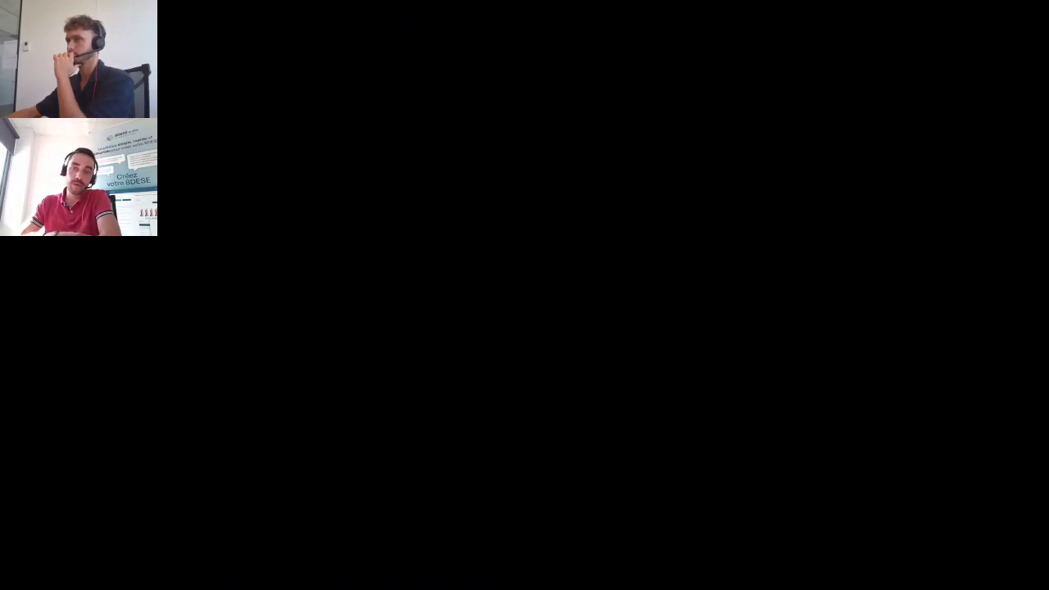